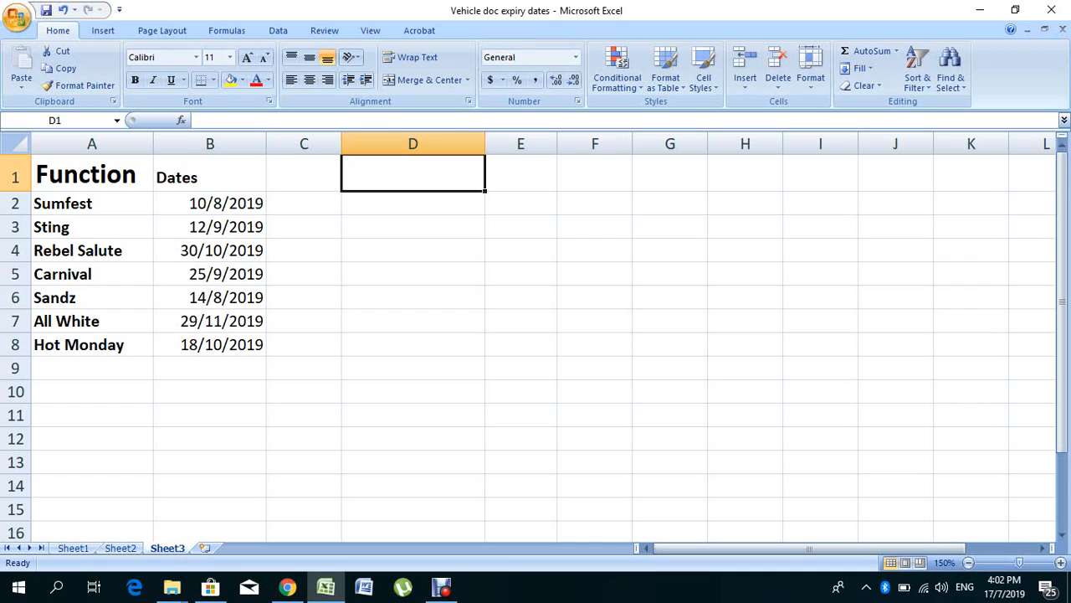
Step: Format cell D1 as Short Date and enter the formula =TODAY() in it
left_click(576, 57)
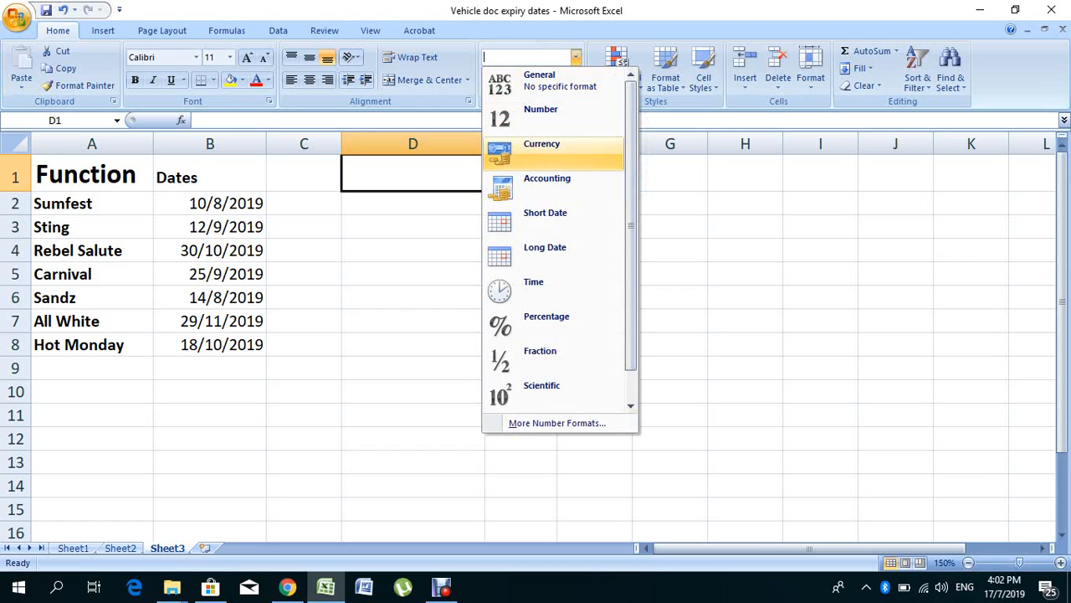
left_click(549, 219)
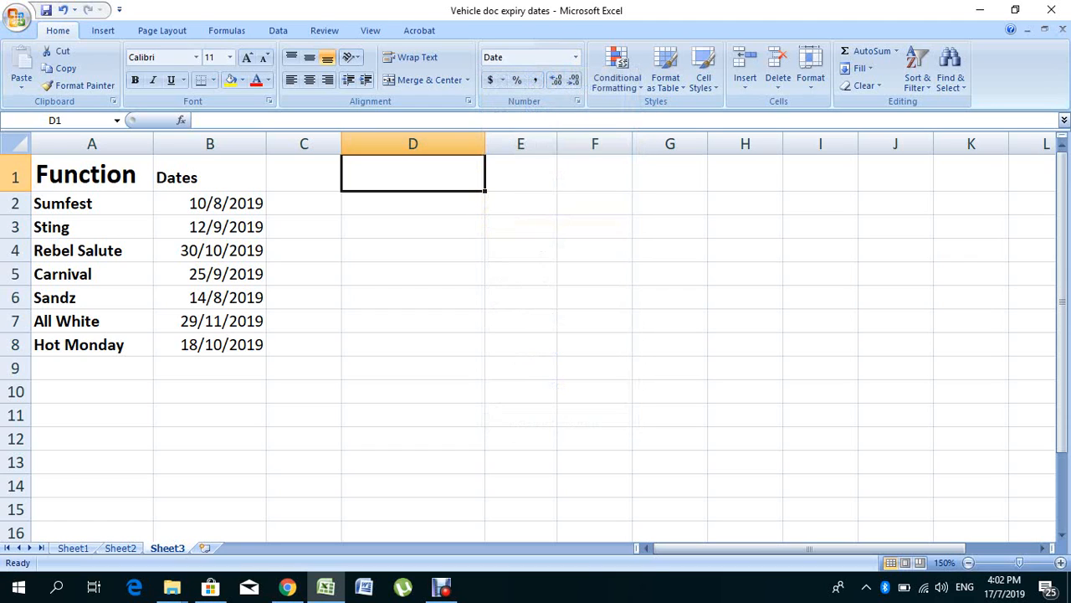
type("=TO")
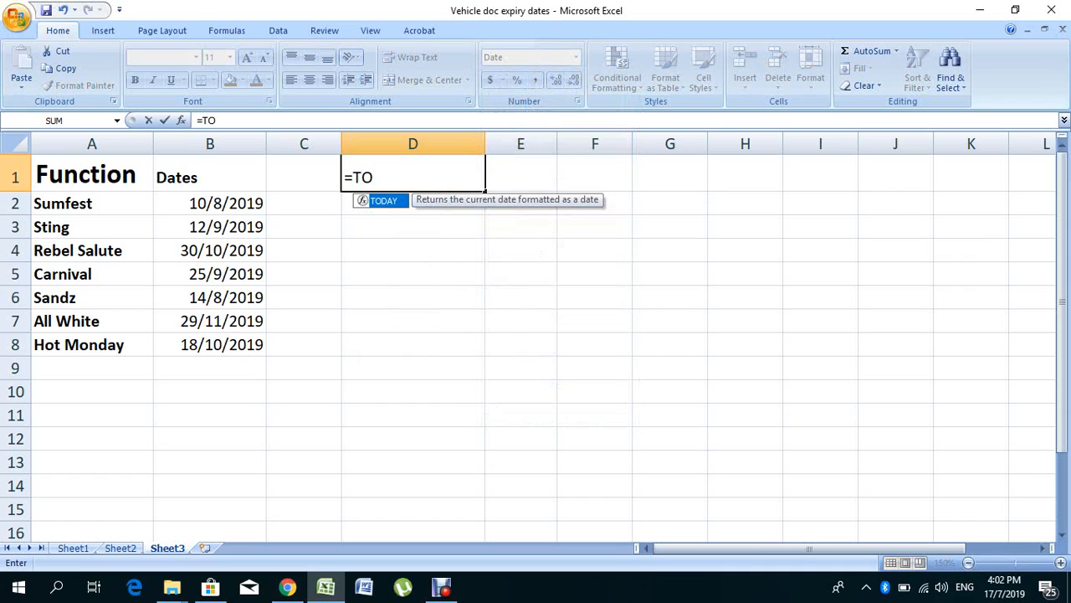
key("Tab")
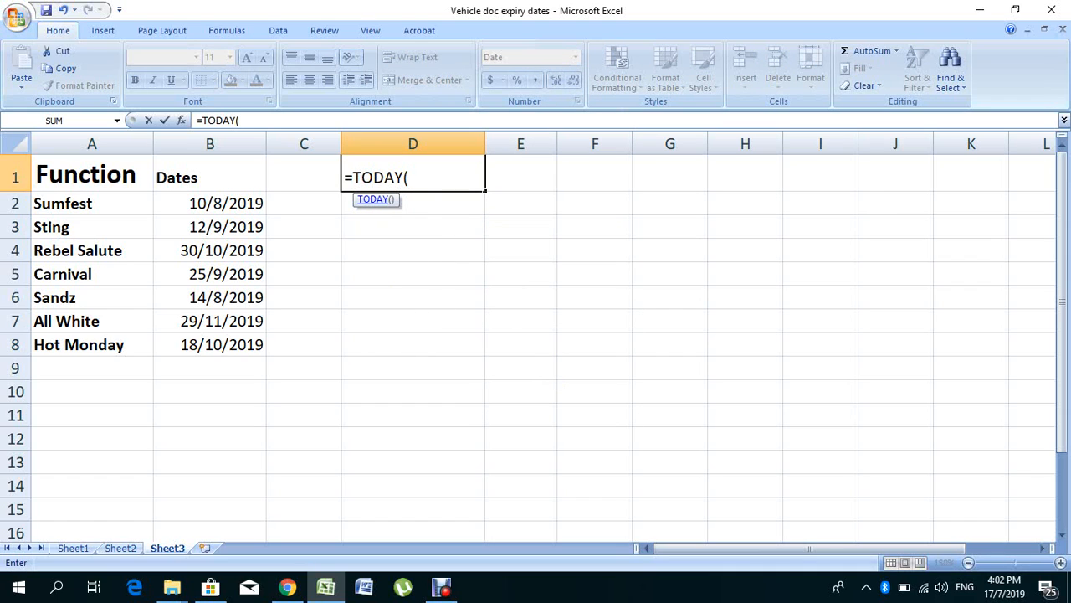
type(")")
key("Return")
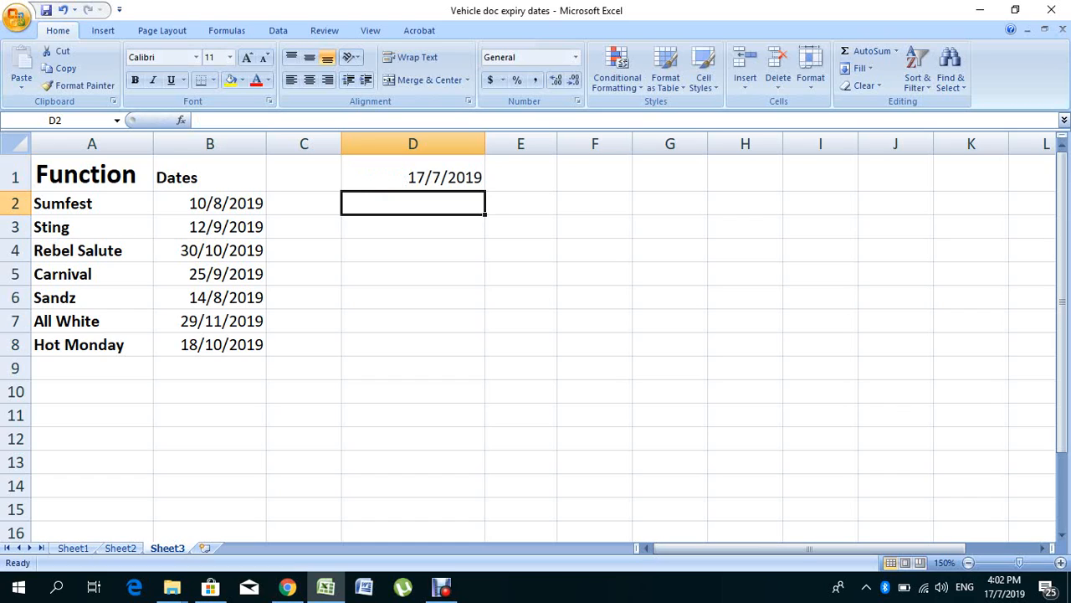
left_click(413, 174)
left_click(413, 251)
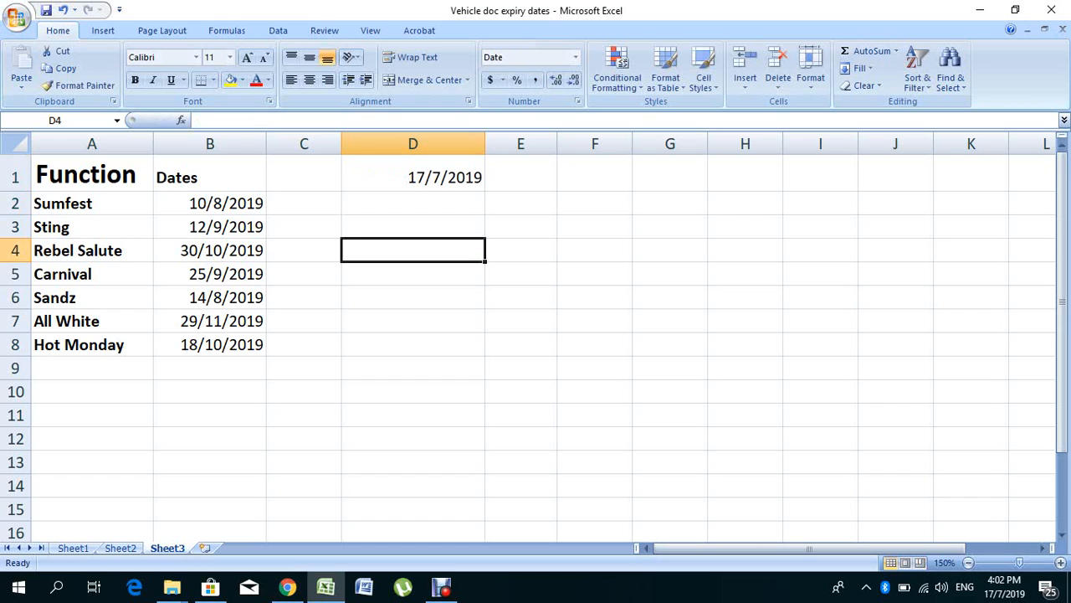
Step: Replace the formula in cell D1 with the fixed date 10/08/2019
left_click(412, 174)
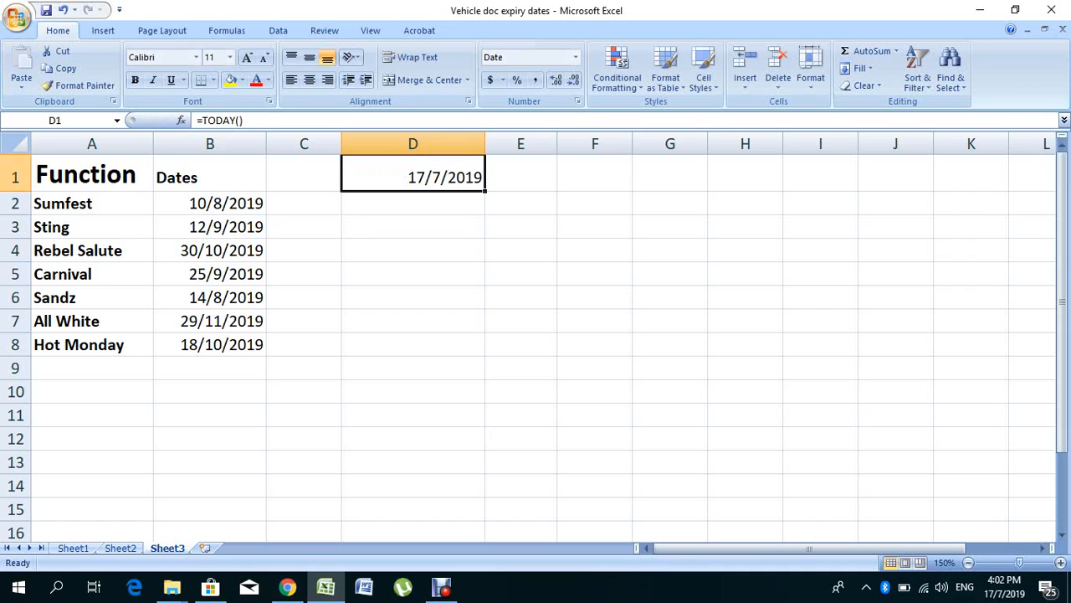
type("10")
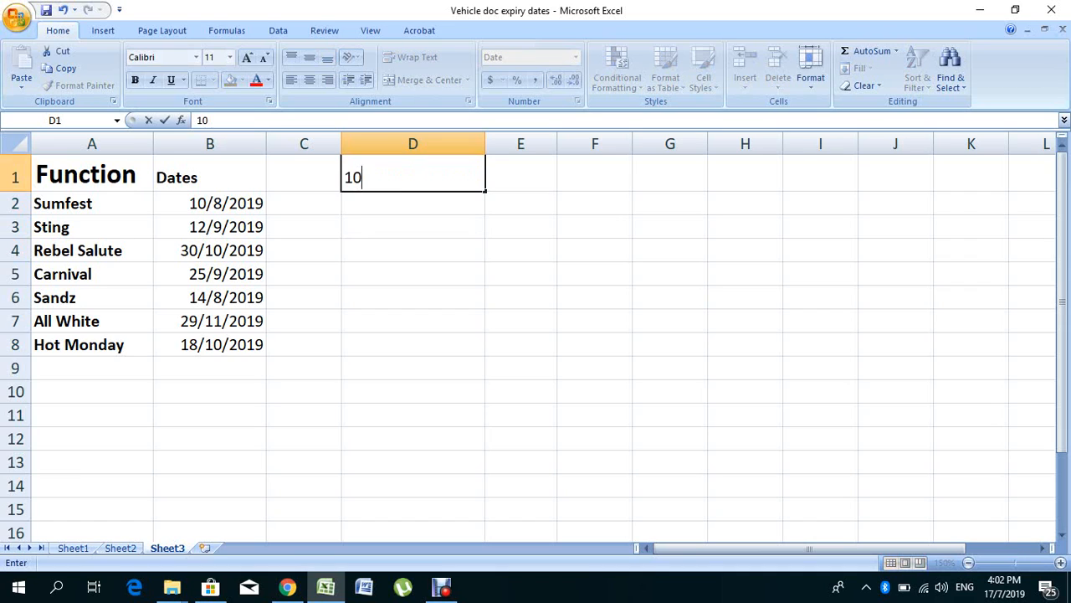
type("/08/2019")
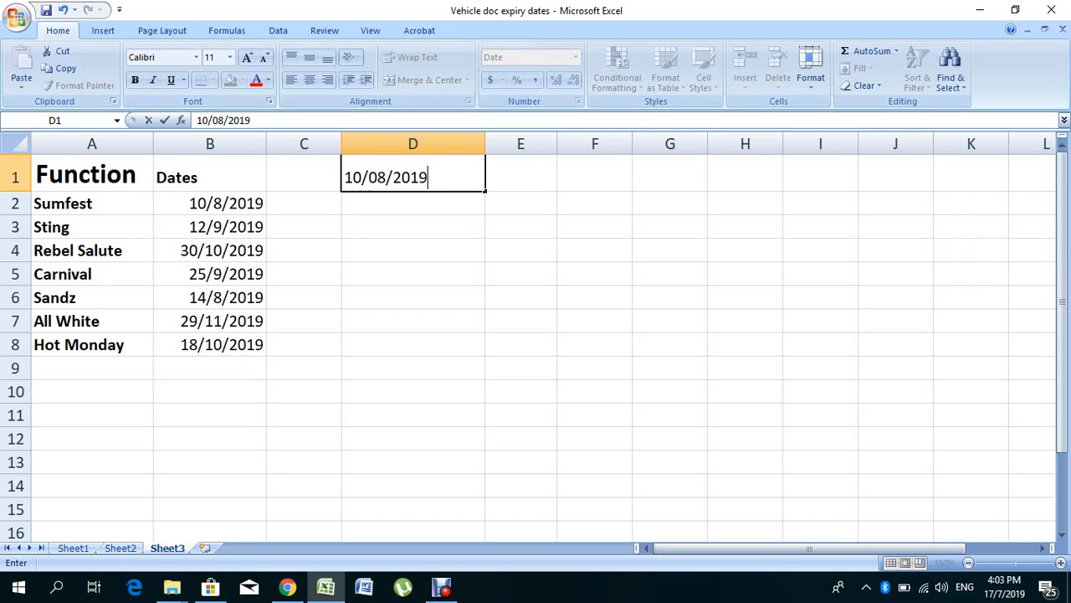
key("Return")
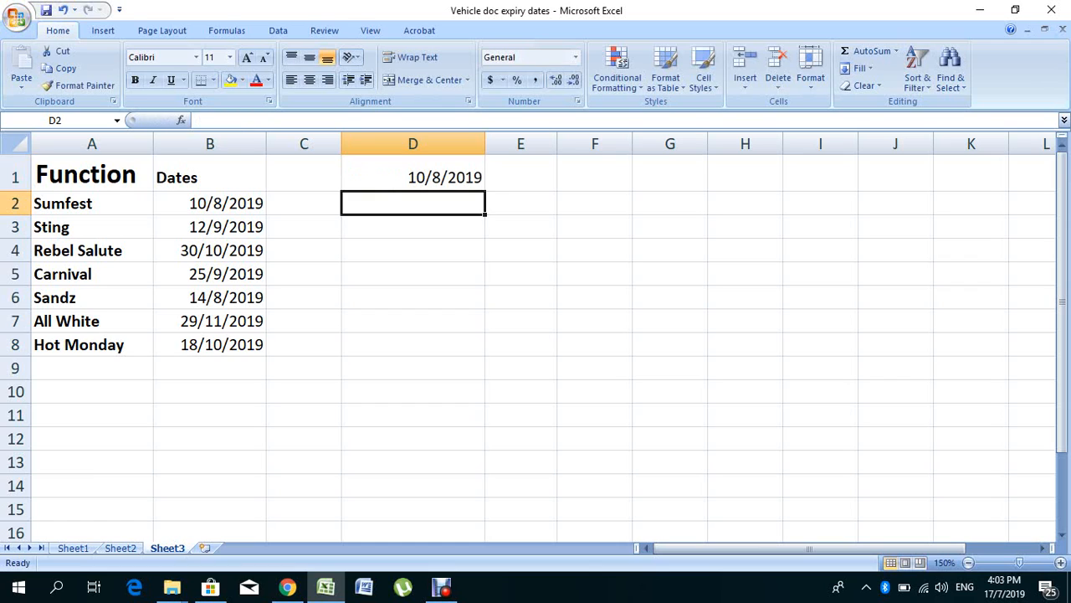
left_click(412, 173)
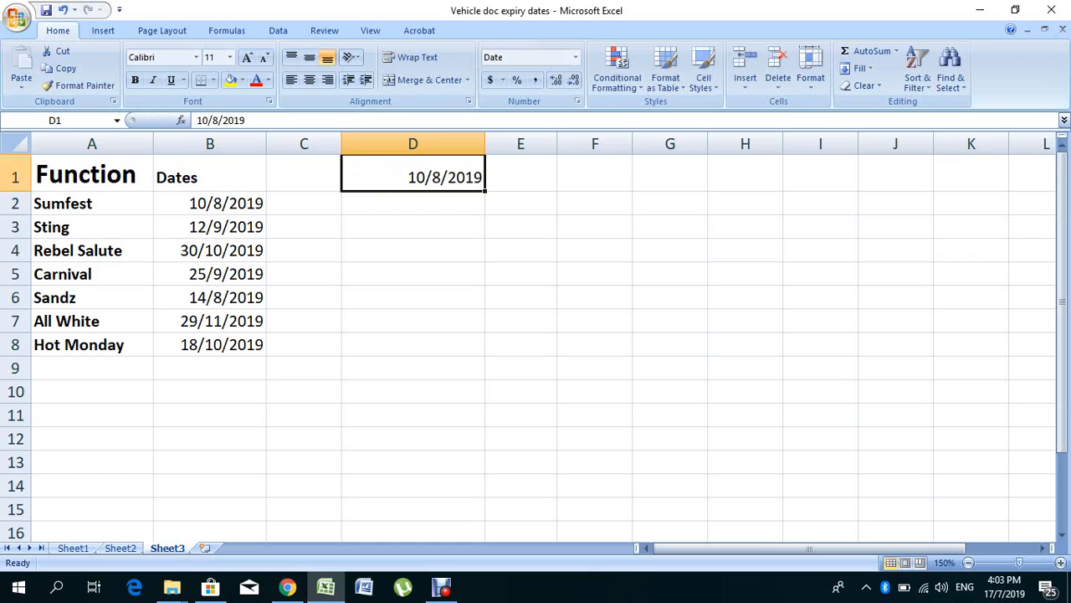
Step: Set up a new conditional formatting rule for Sumfest's date in B2 with cell value less than or equal to =$D$1
left_click(210, 203)
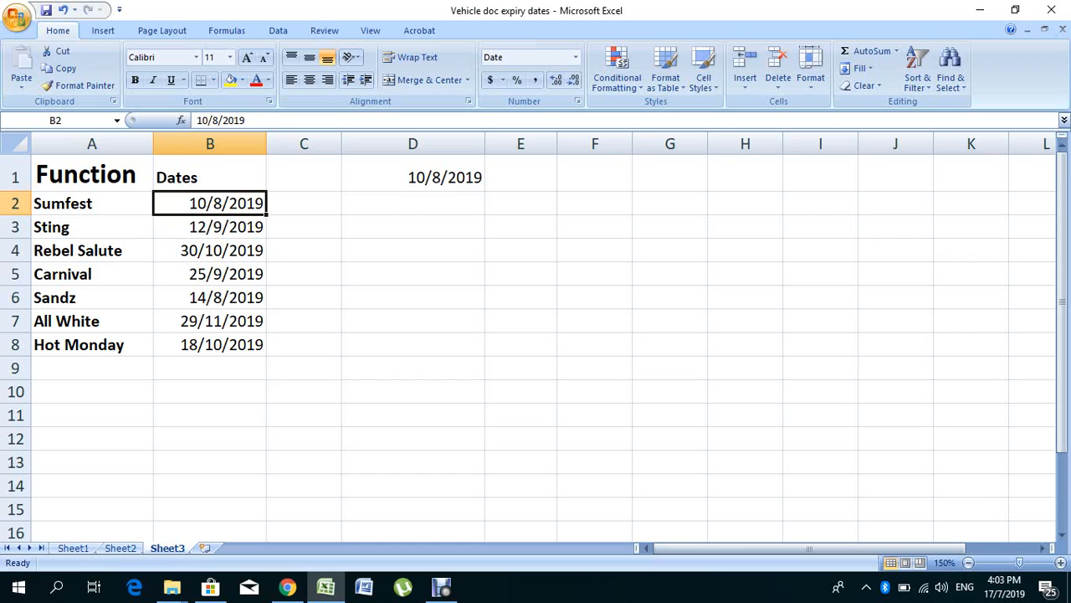
left_click(413, 174)
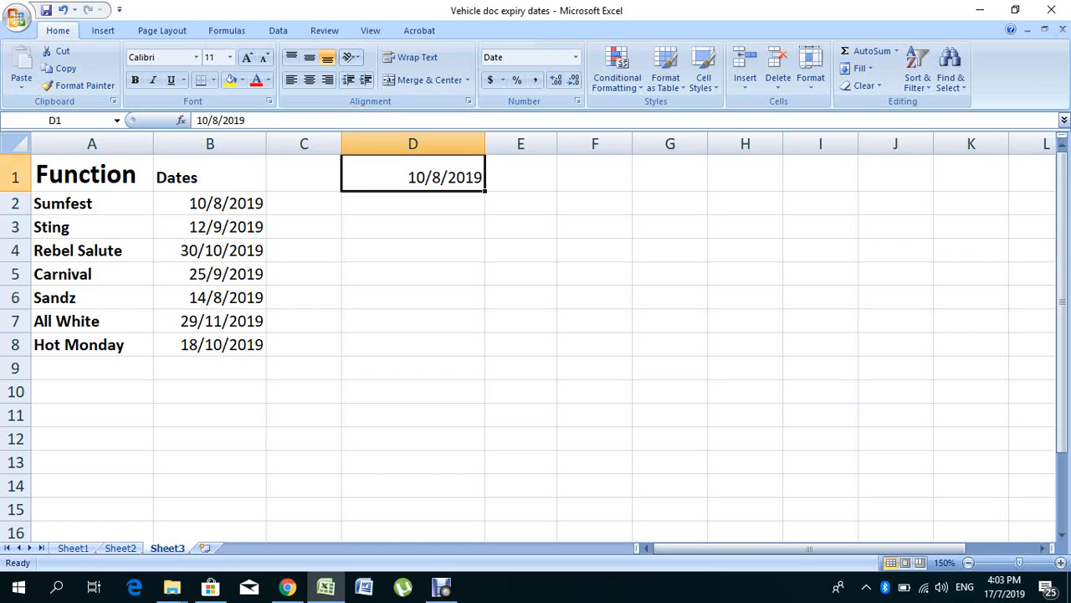
left_click(210, 204)
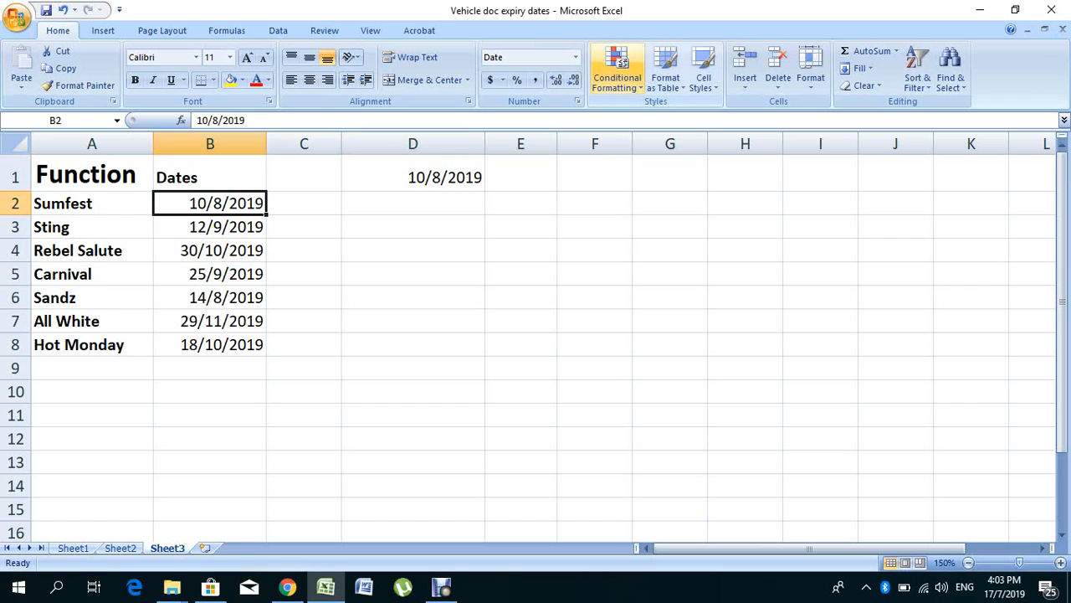
left_click(617, 69)
mouse_move(669, 113)
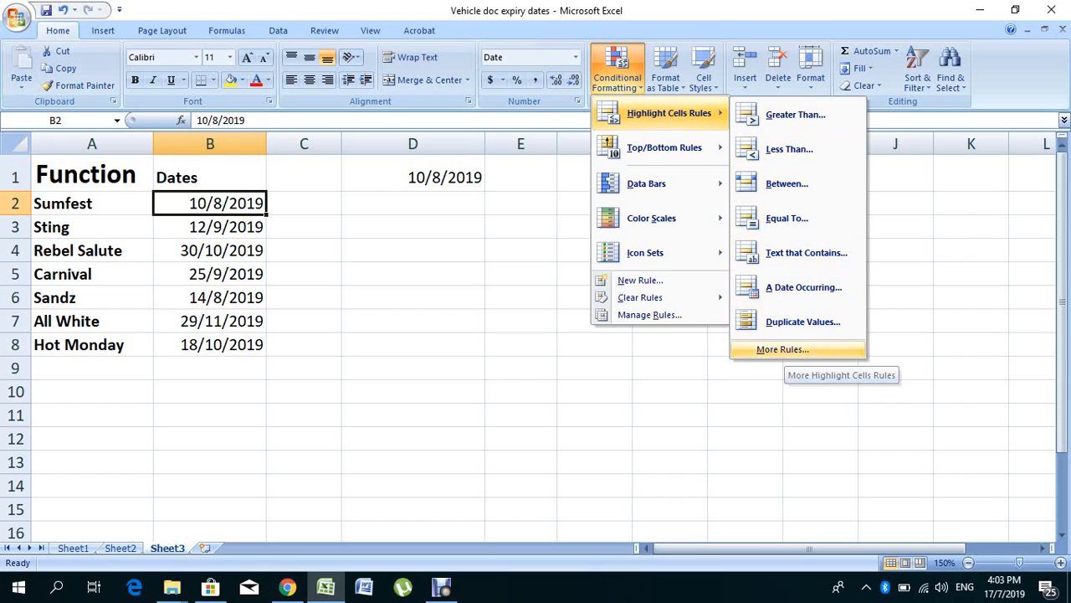
left_click(783, 350)
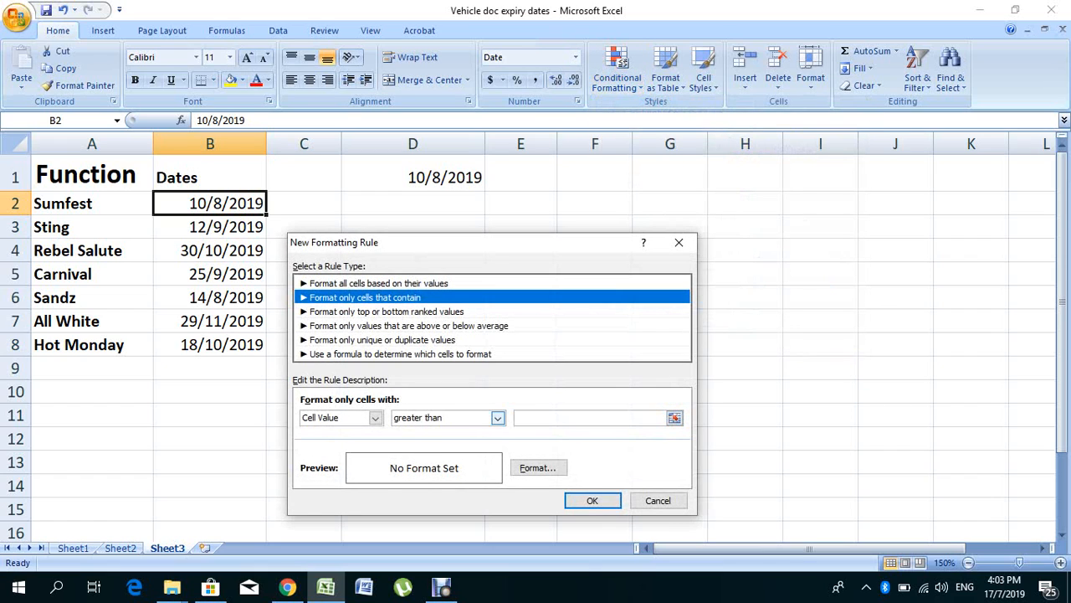
left_click(498, 418)
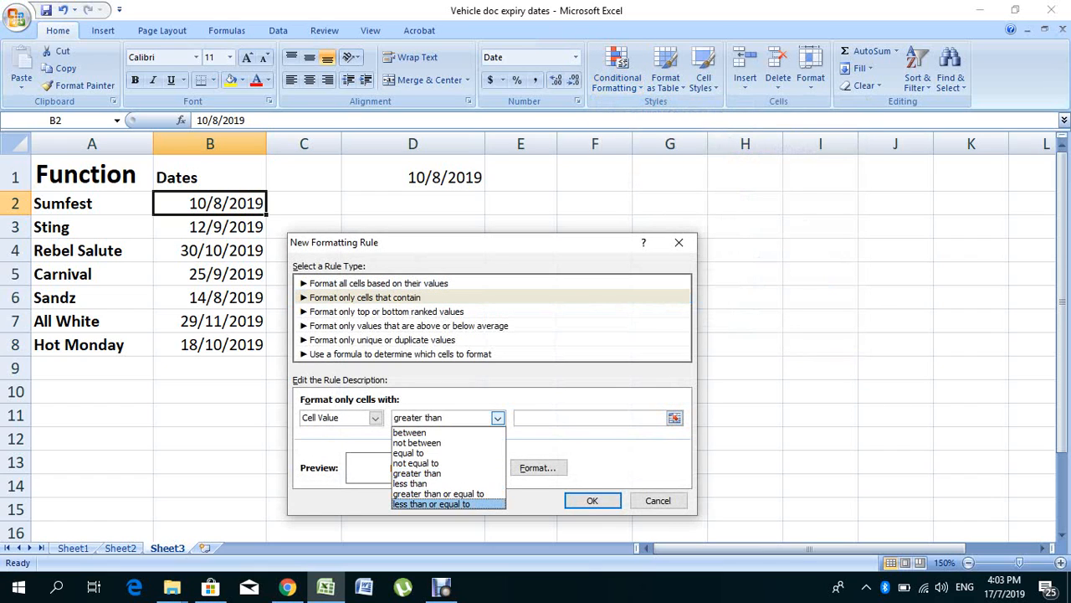
key("Return")
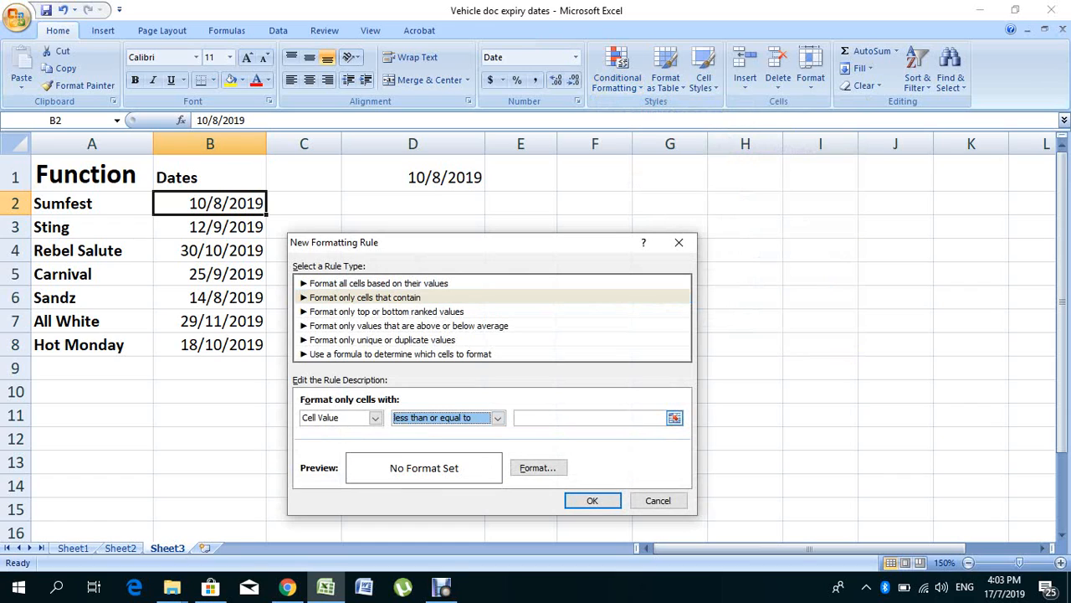
left_click(589, 418)
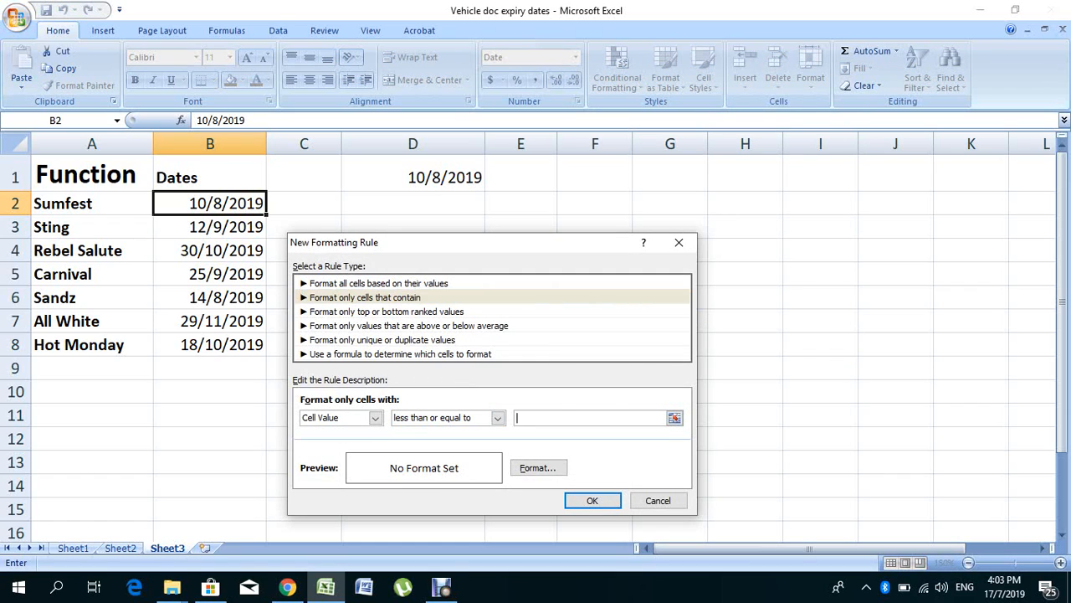
left_click(413, 176)
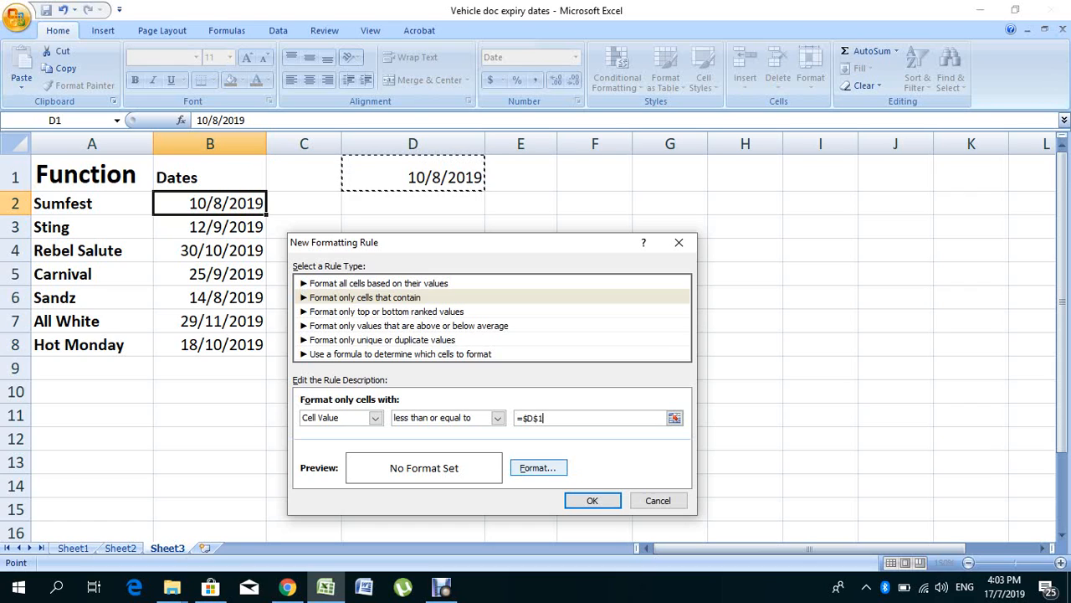
Step: Give the rule a light blue background fill and apply it to cell B2
left_click(537, 467)
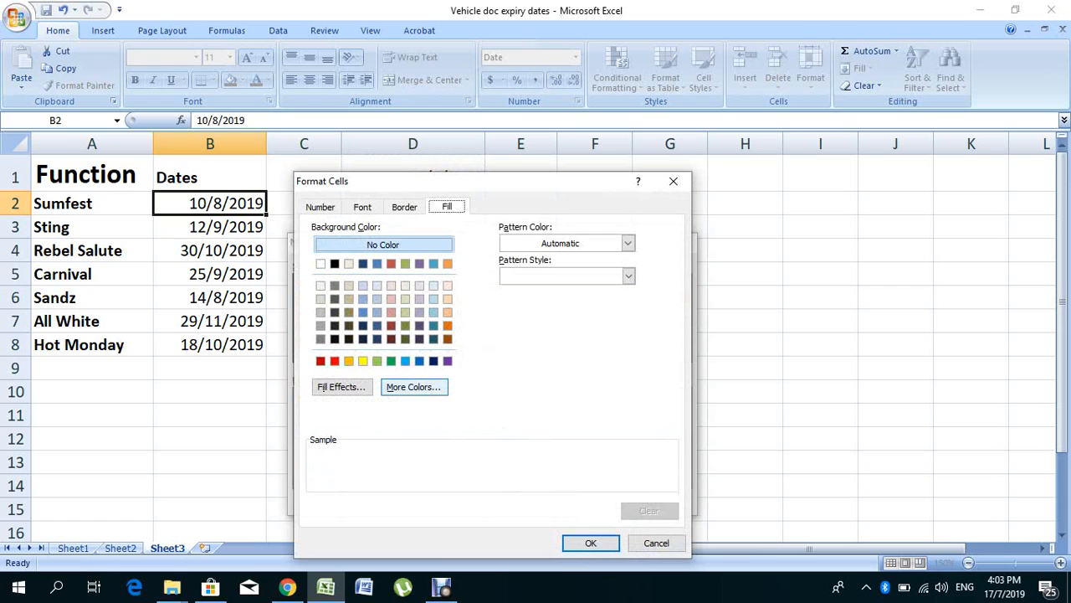
left_click(405, 360)
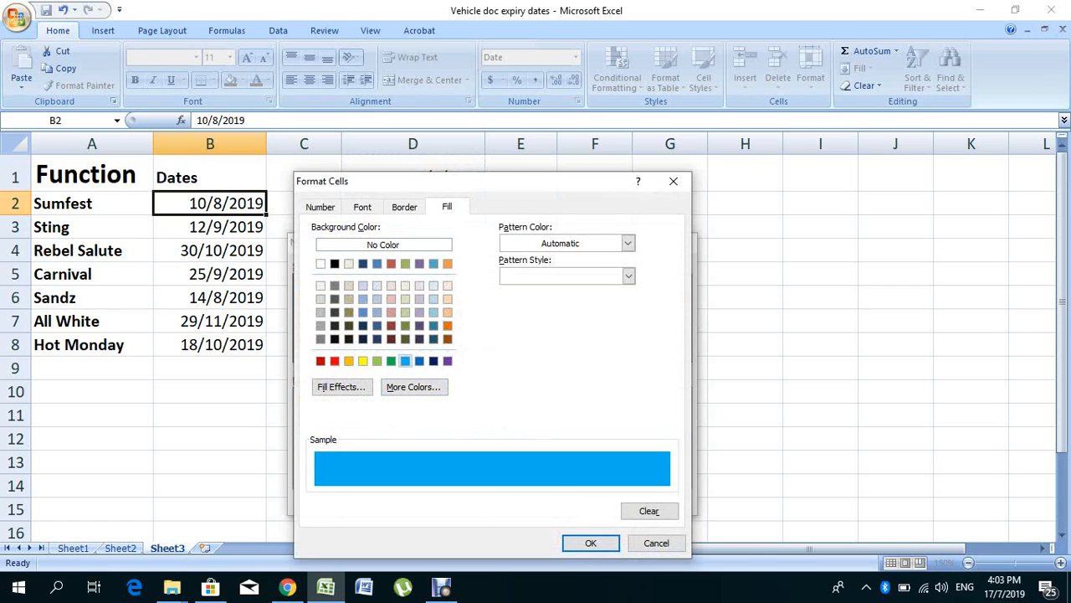
left_click(591, 543)
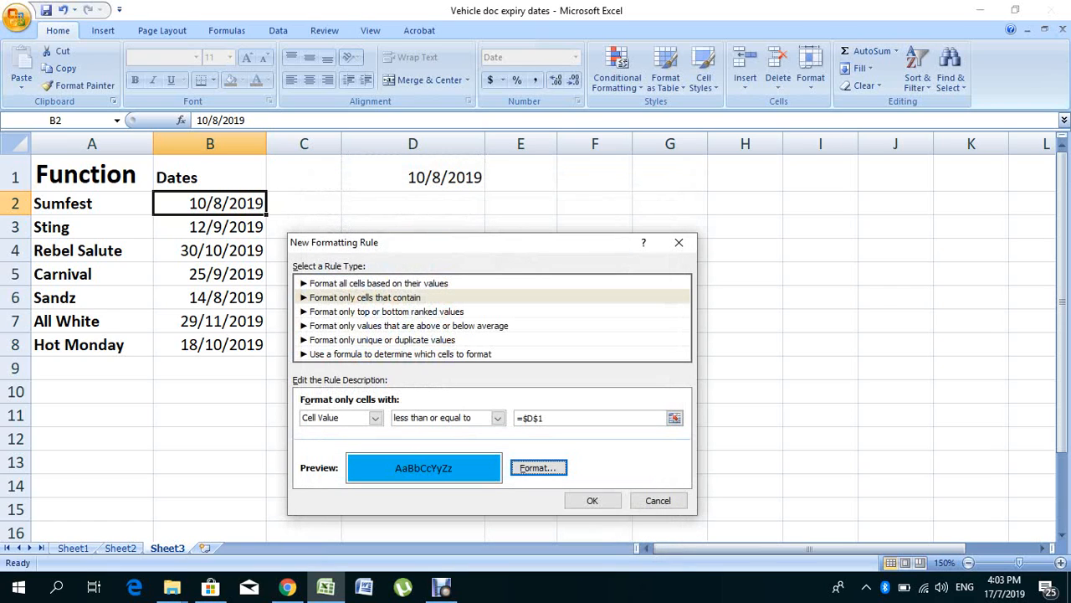
left_click(592, 499)
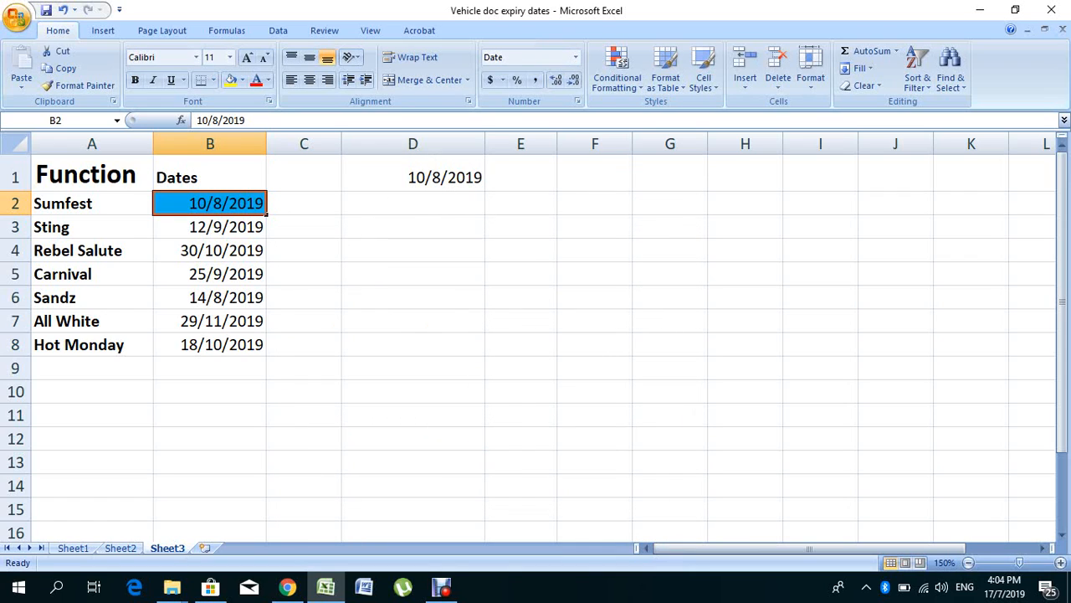
Step: Change the date in cell D1 to 9/8/2019 to test the formatting rule
left_click(413, 174)
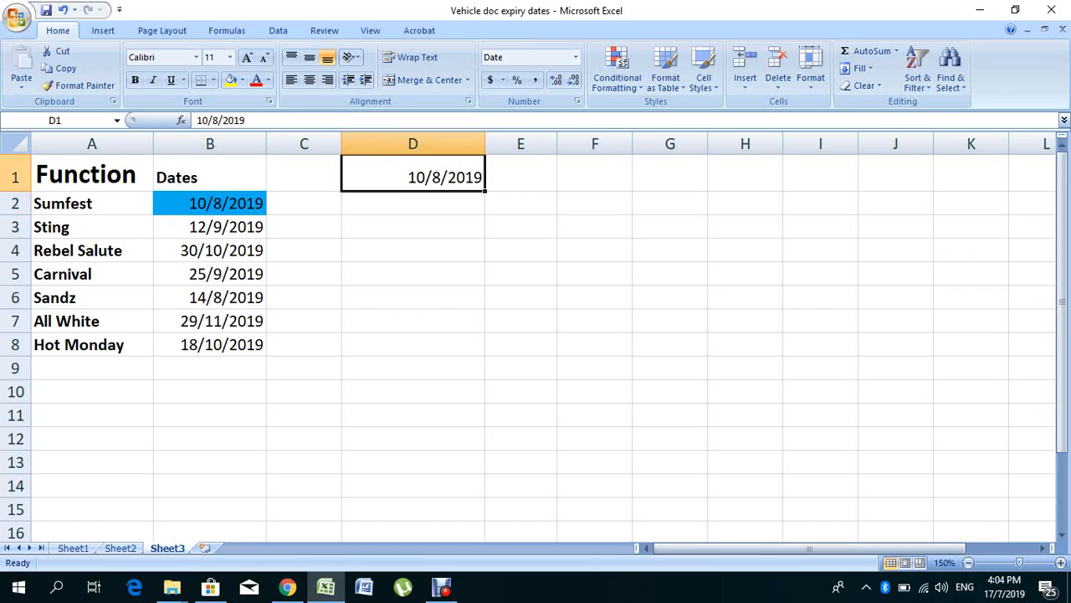
left_click(208, 120)
key("BackSpace")
key("BackSpace")
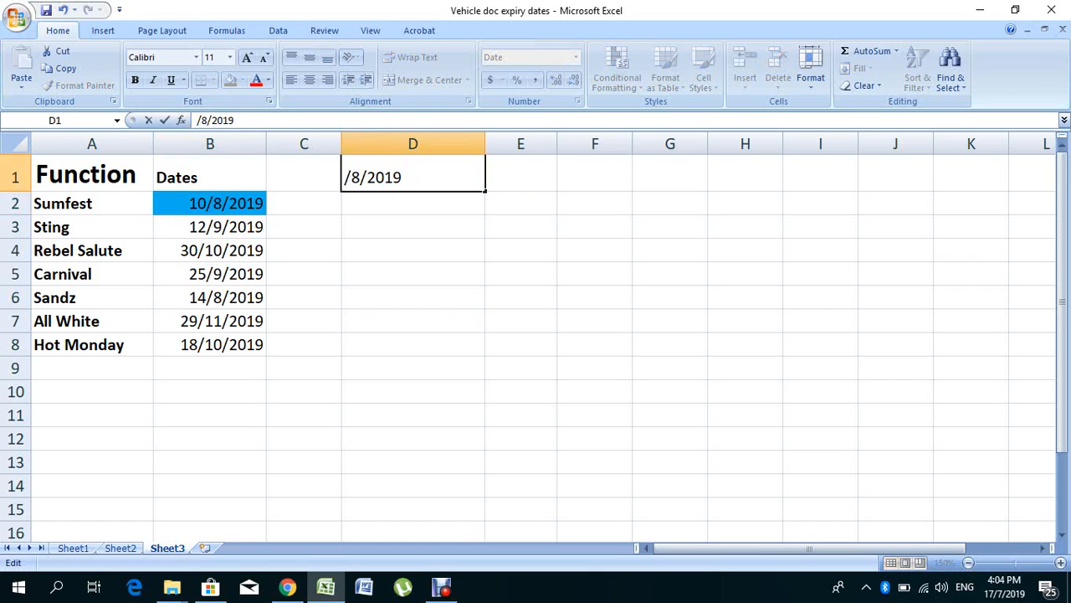
type("9")
key("Return")
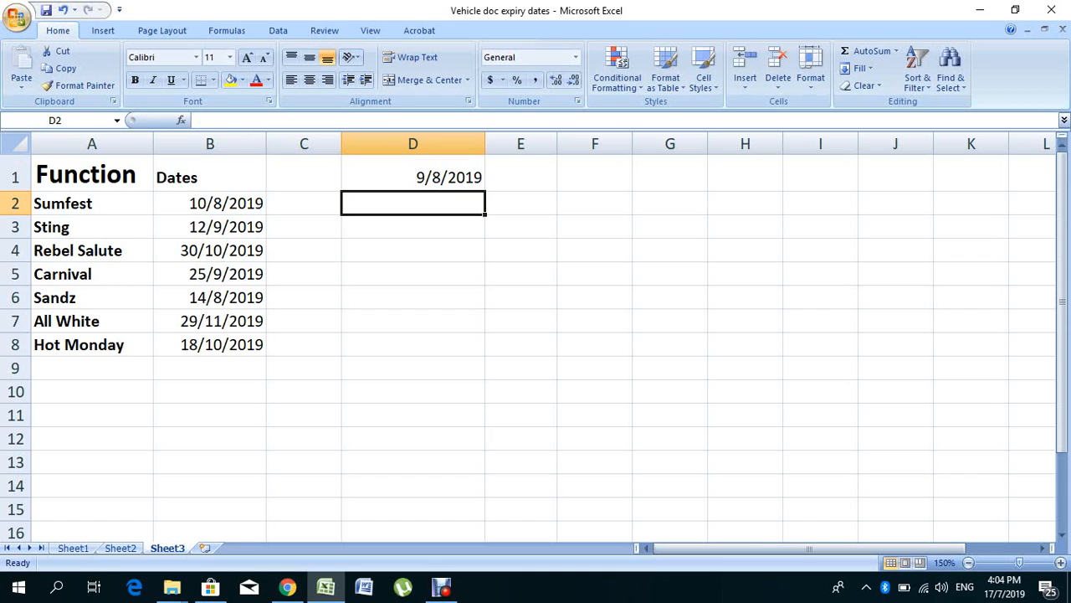
Step: Set the date in cell D1 to 12/8/2019 to test the rule with a date past Sumfest's
left_click(412, 174)
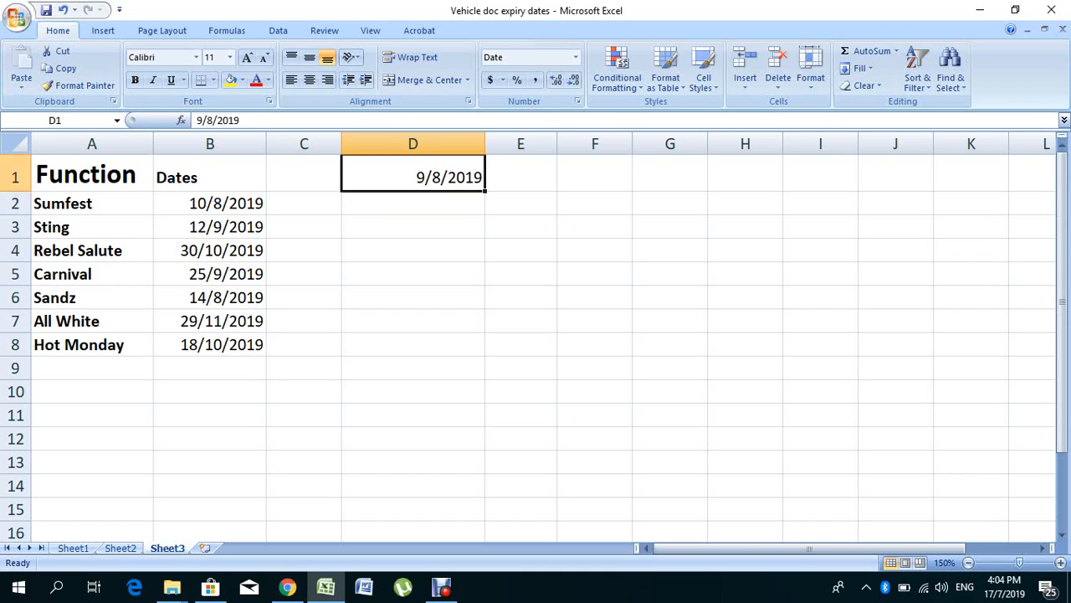
left_click(202, 120)
key("BackSpace")
type("12")
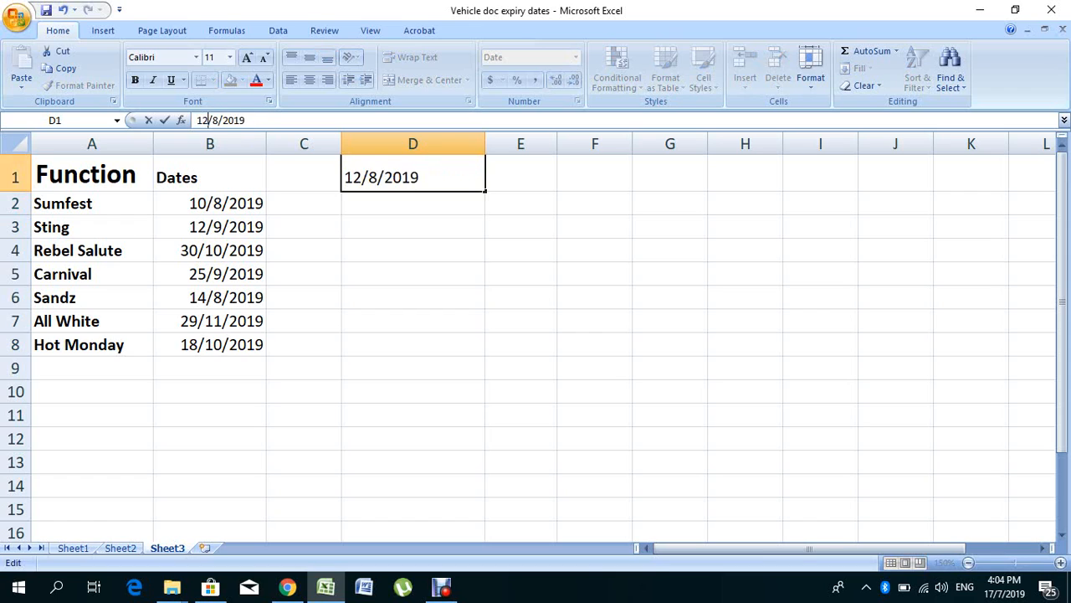
key("Return")
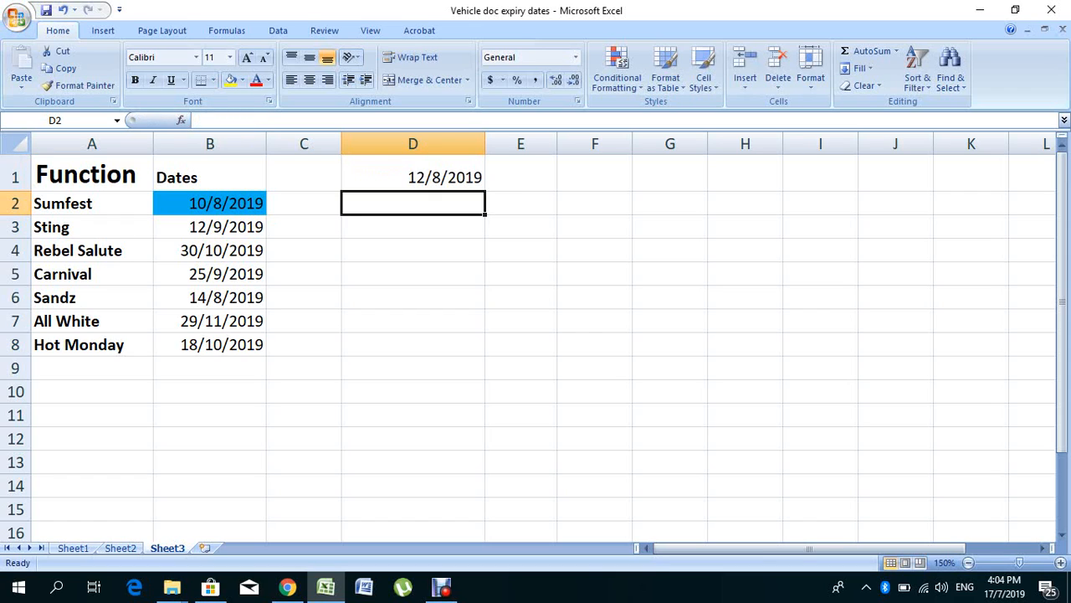
Step: Delete the conditional formatting rule that compares Sumfest's date in B2 with D1
left_click(210, 204)
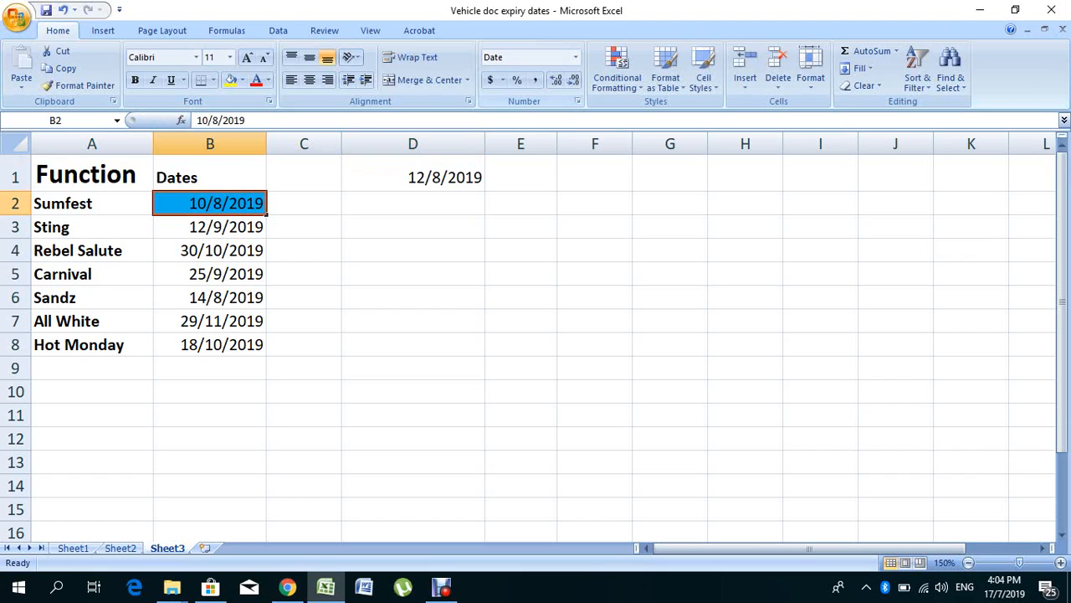
left_click(618, 76)
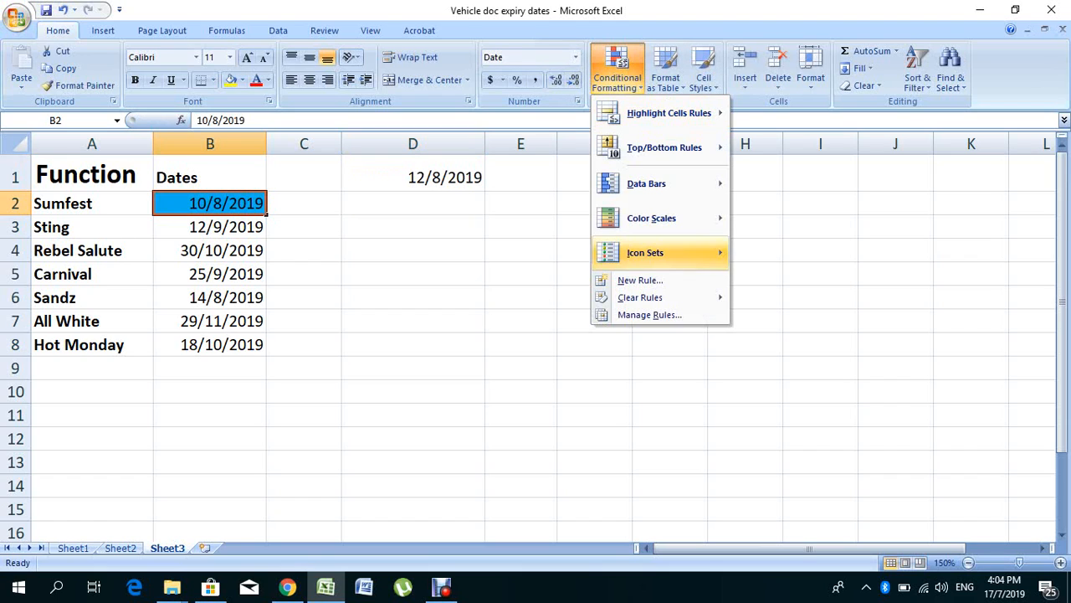
left_click(649, 314)
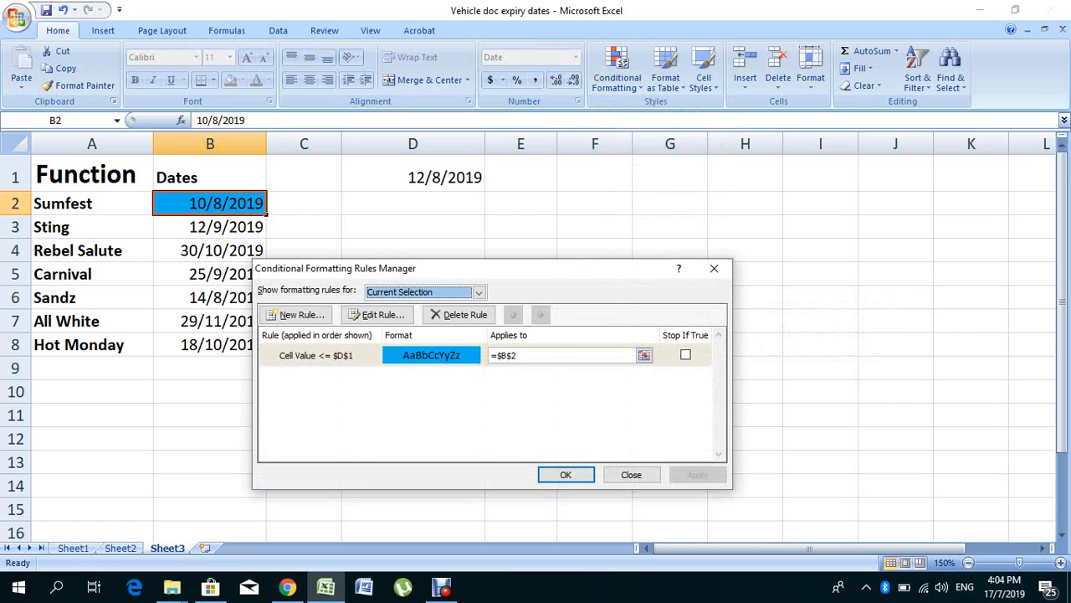
left_click(686, 355)
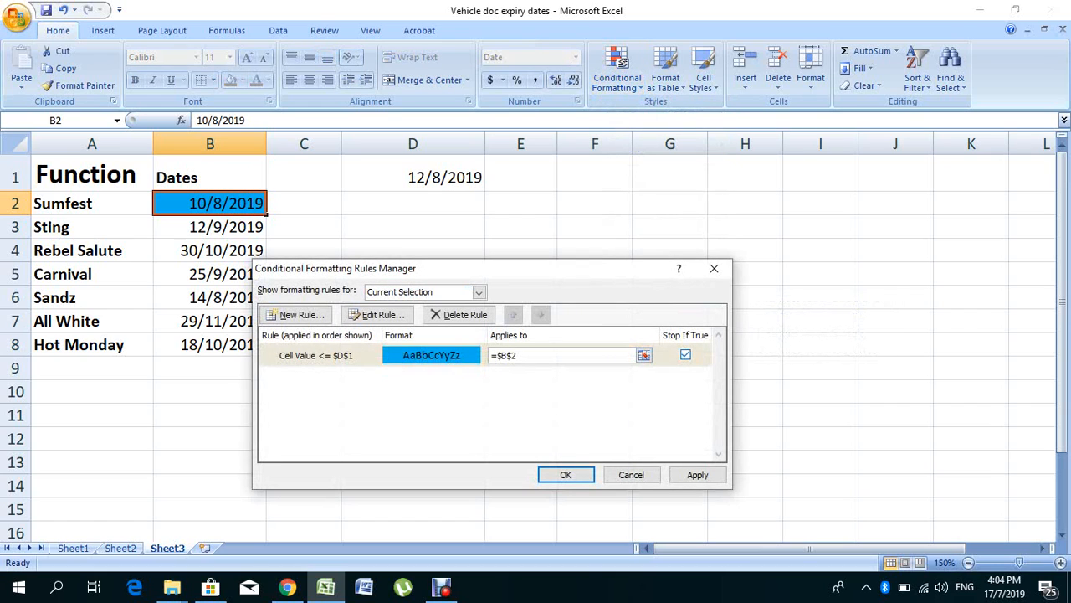
left_click(459, 314)
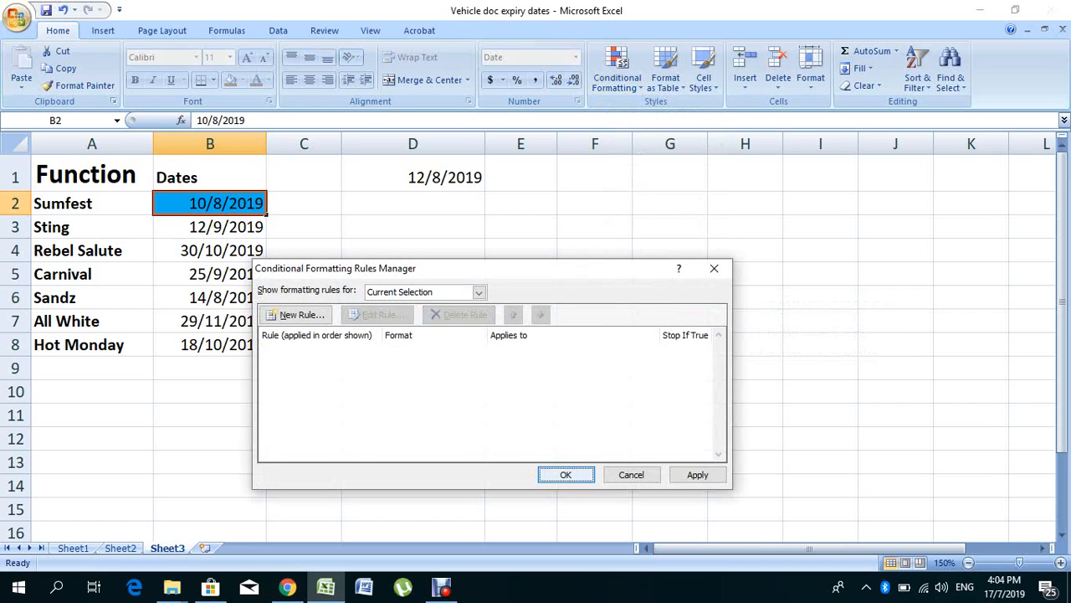
key("Return")
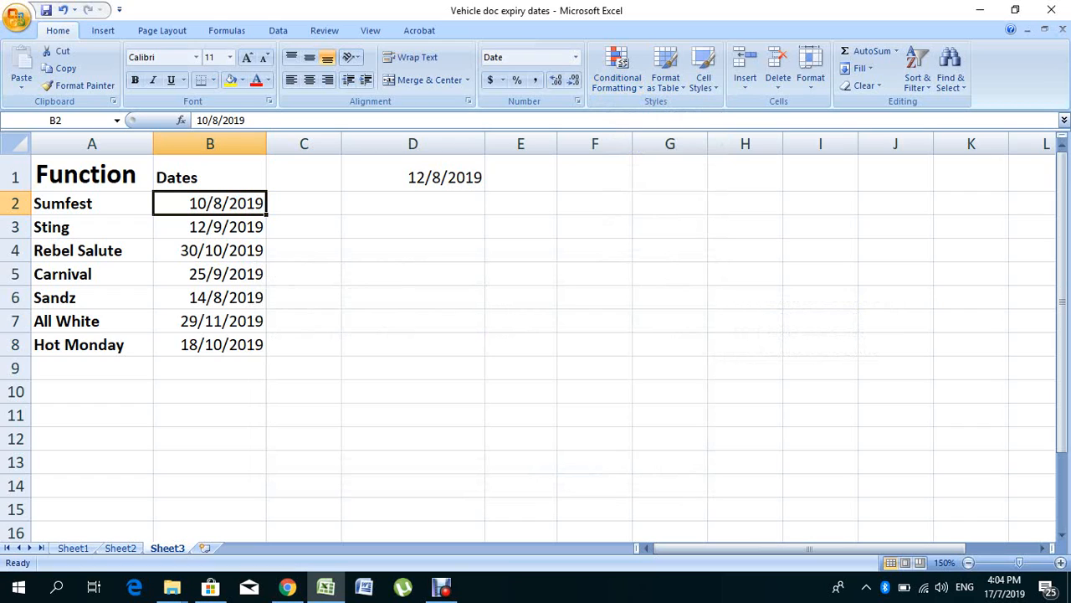
Step: Enter the formula =D1+5 in cell D2 to calculate a date five days after the reference date
left_click(412, 203)
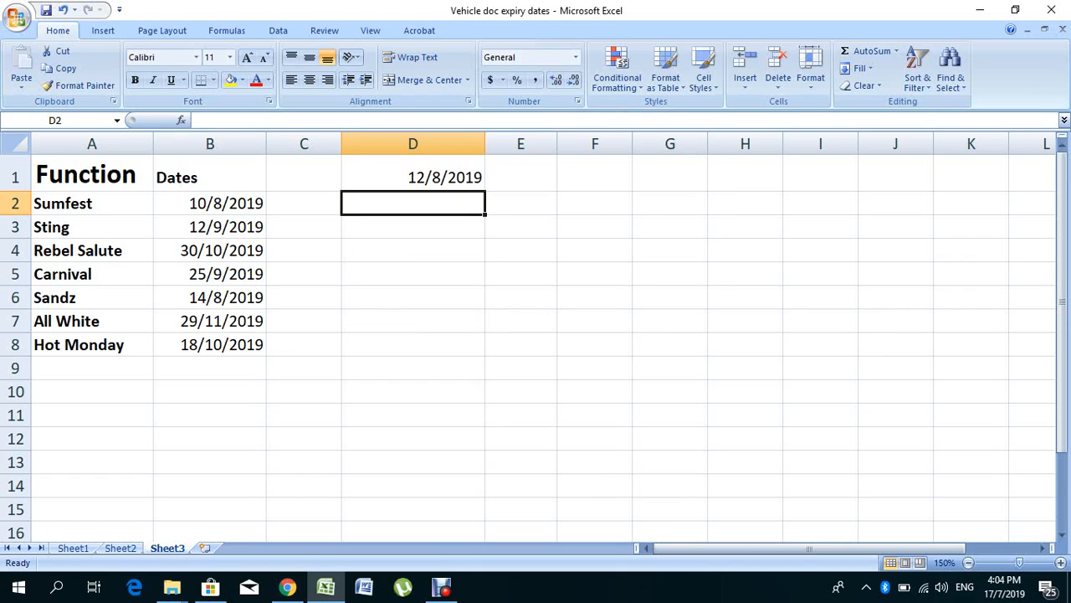
type("=")
key("Up")
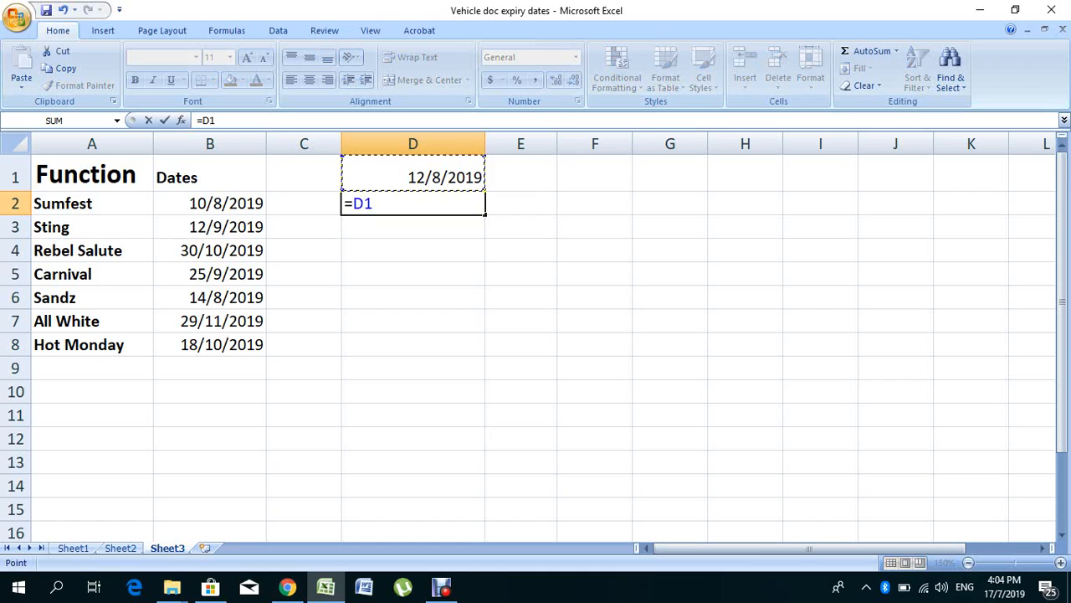
type("+5")
key("Return")
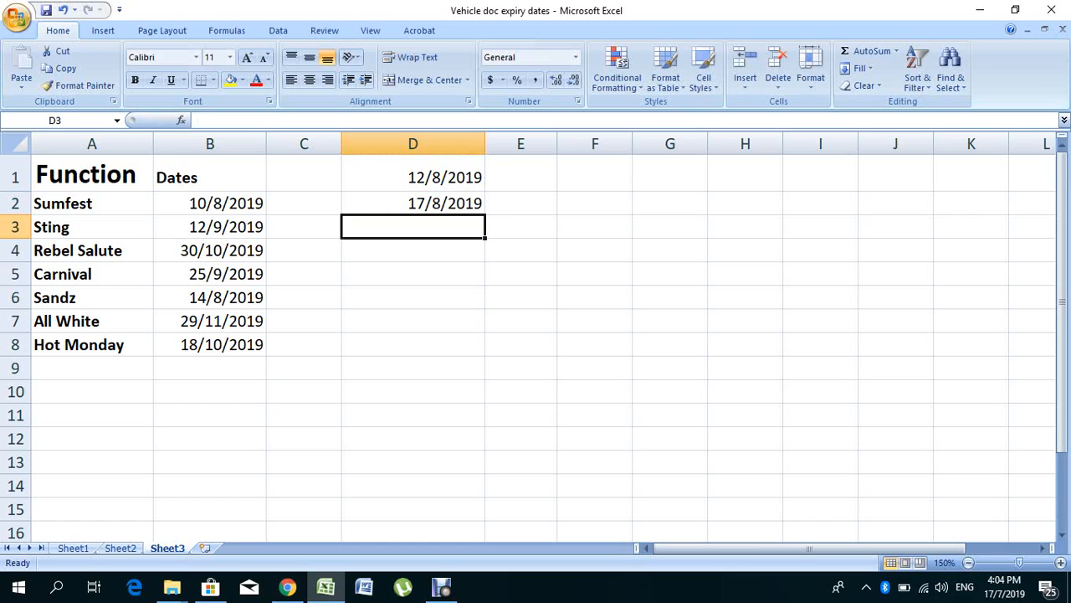
Step: Set up a new conditional formatting rule for Sumfest's date in B2 with cell value less than or equal to =$D$2
left_click(209, 203)
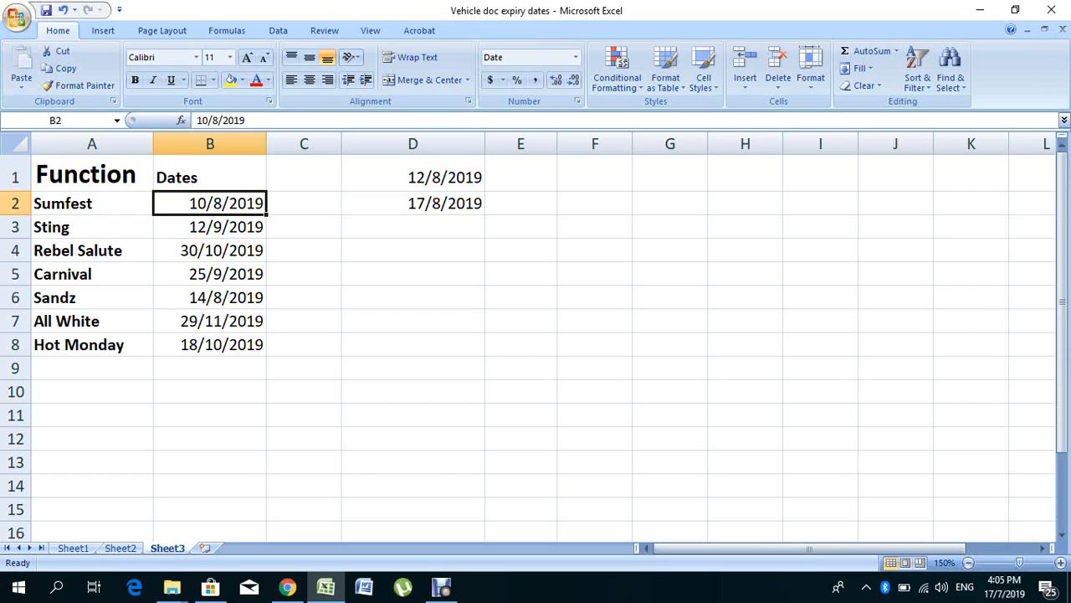
left_click(616, 71)
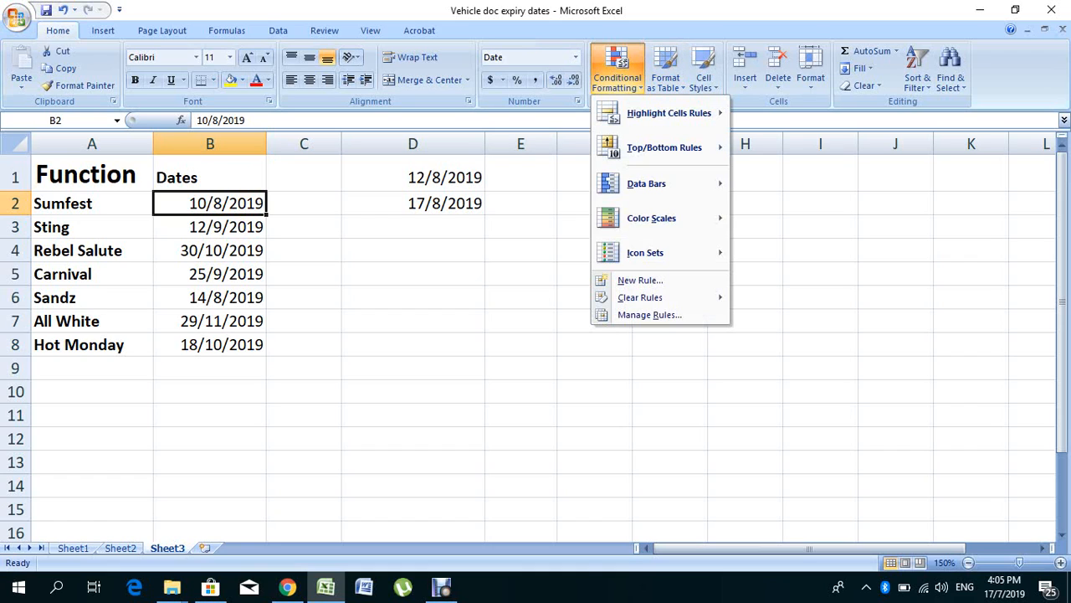
mouse_move(669, 113)
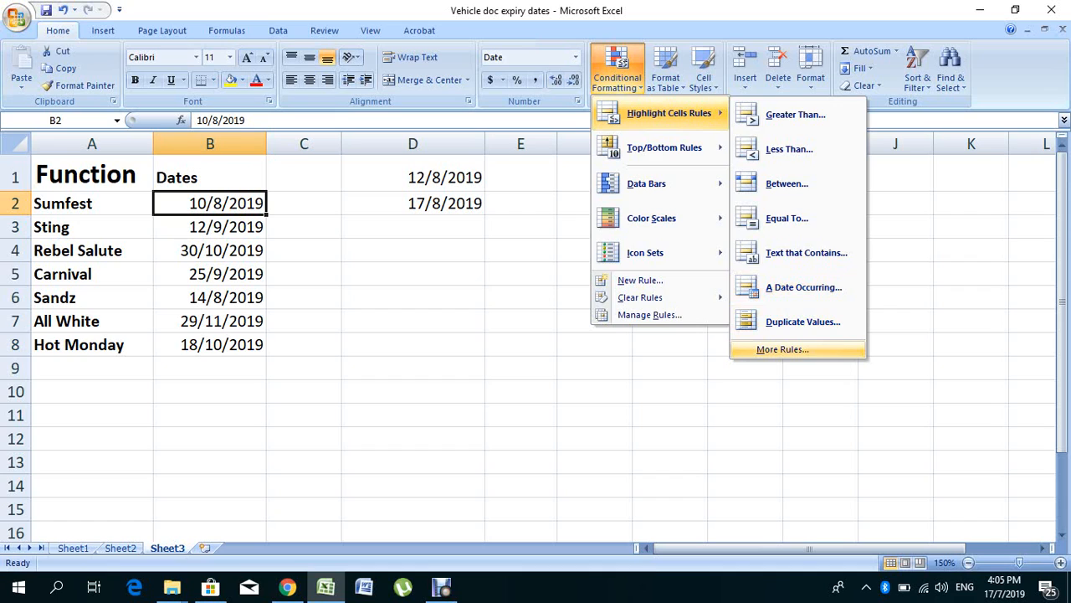
left_click(783, 349)
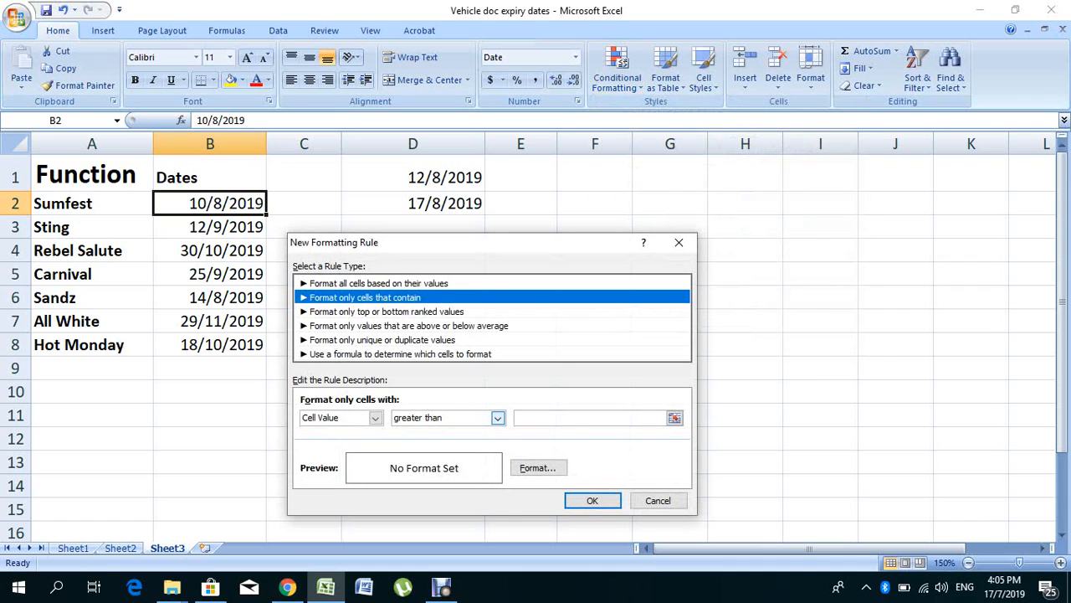
left_click(498, 417)
left_click(438, 502)
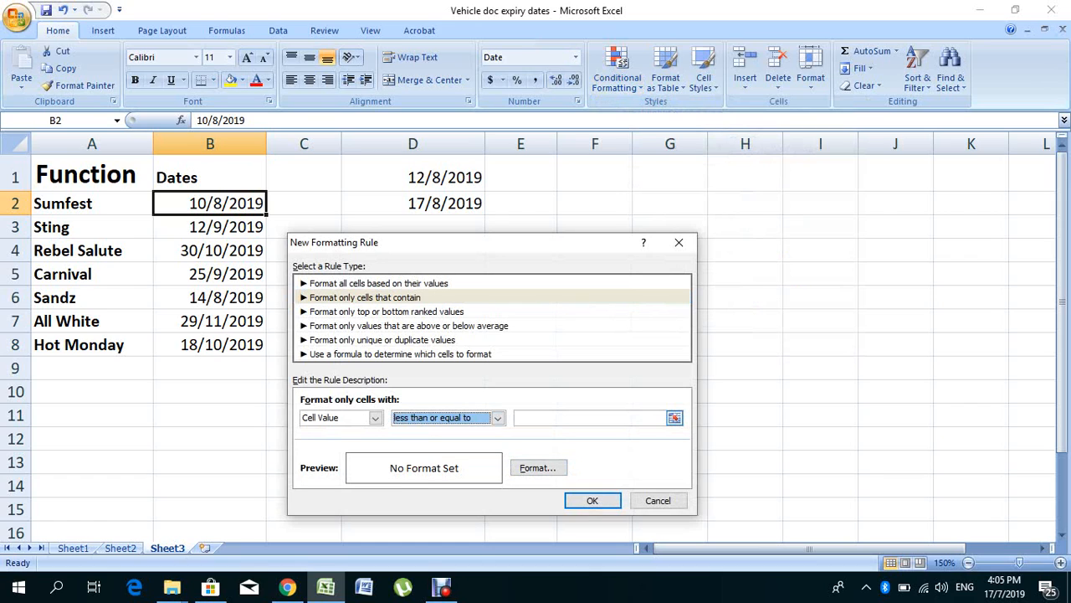
left_click(590, 418)
left_click(427, 203)
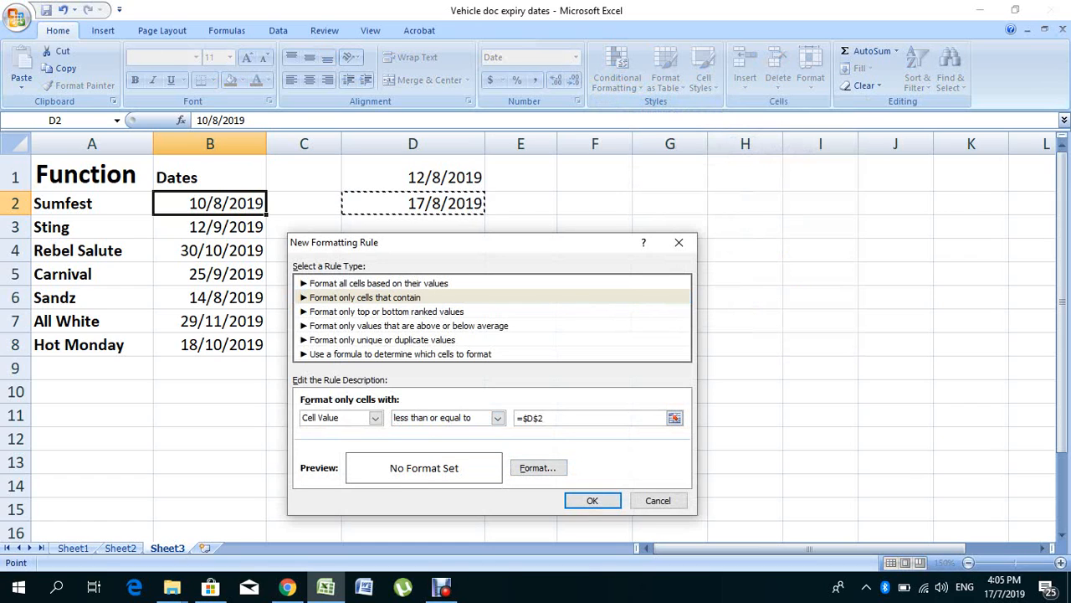
Step: Give the new rule a red background fill and apply it to cell B2
left_click(537, 467)
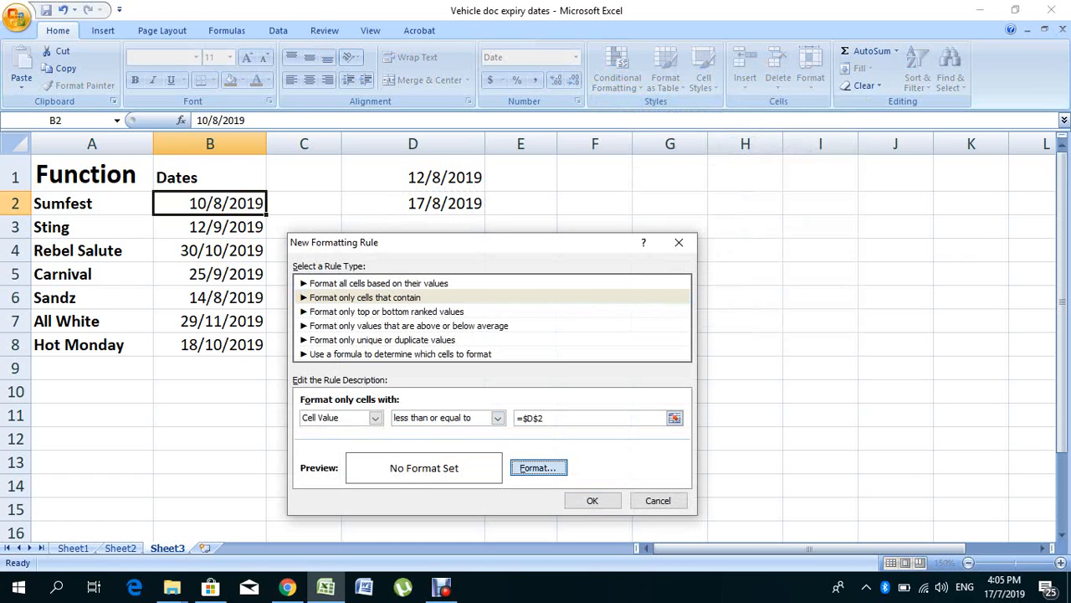
left_click(334, 360)
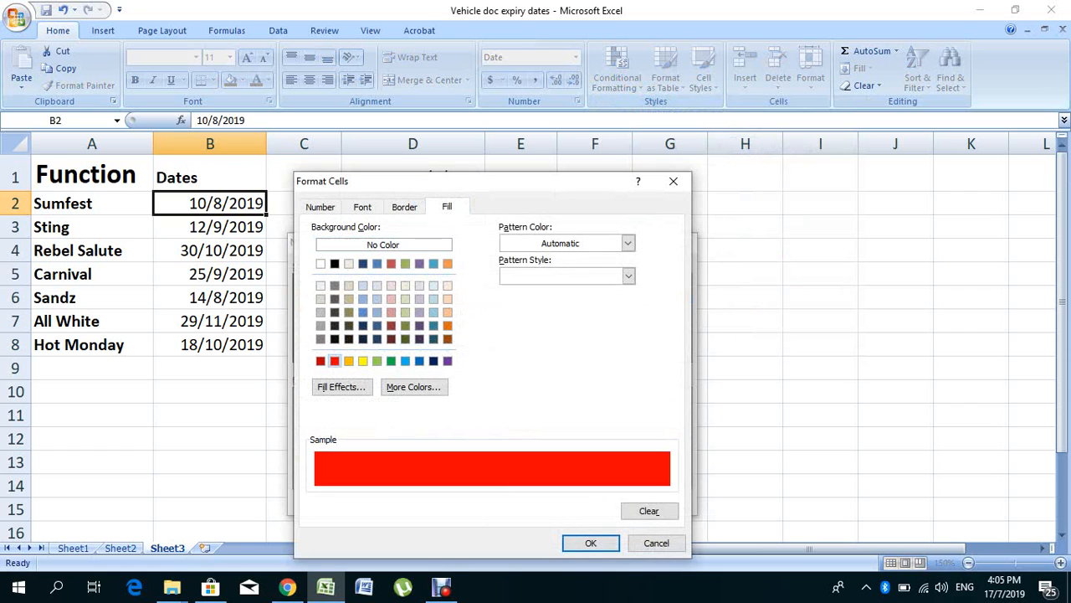
left_click(591, 542)
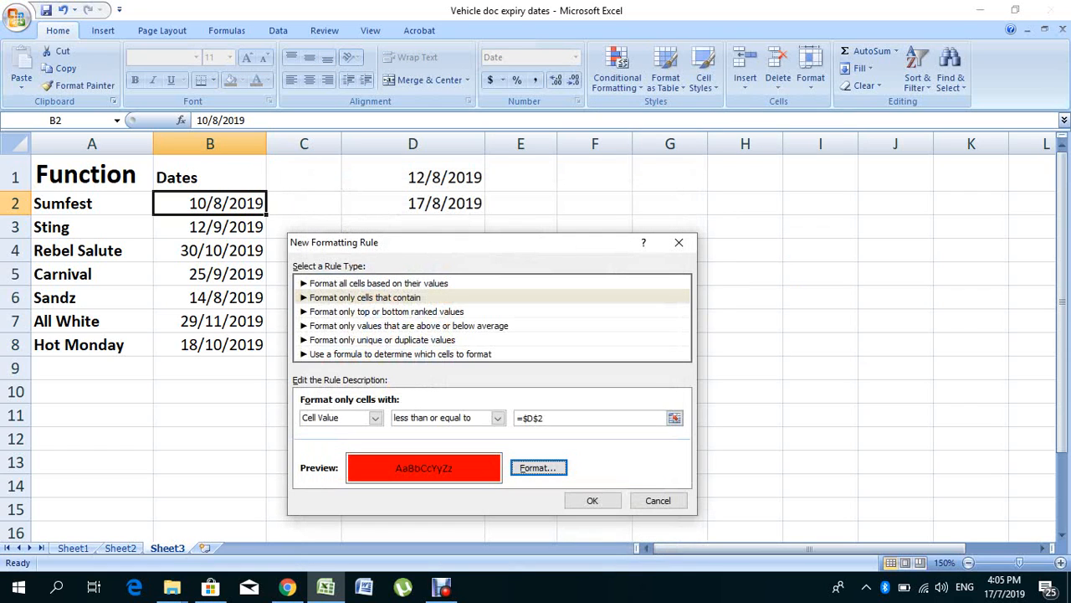
left_click(592, 499)
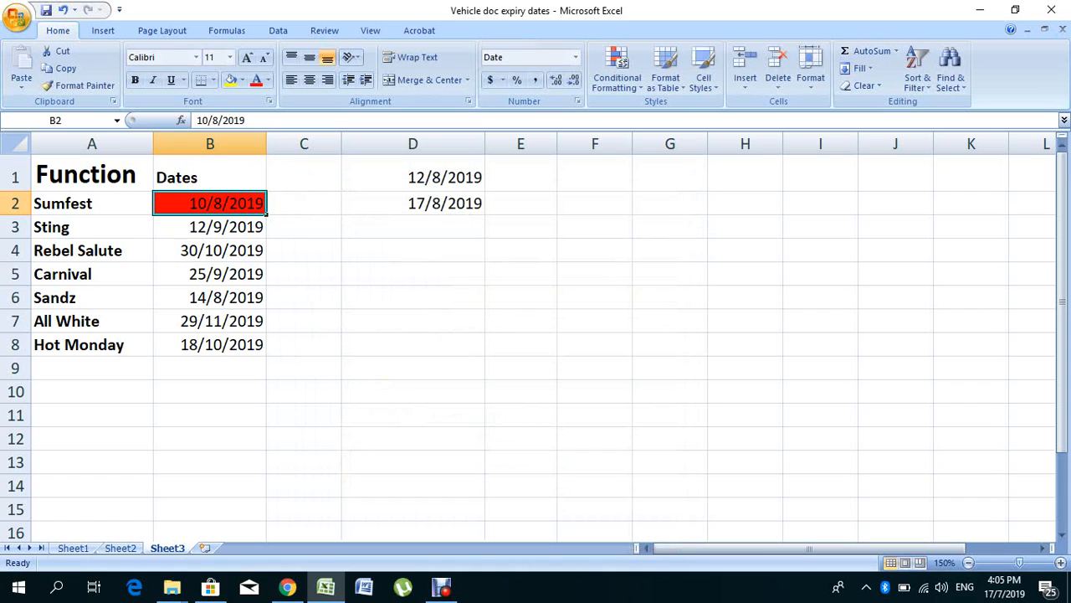
Step: Change the date in cell D1 to 4/8/2019 to test the five-day warning rule
left_click(413, 177)
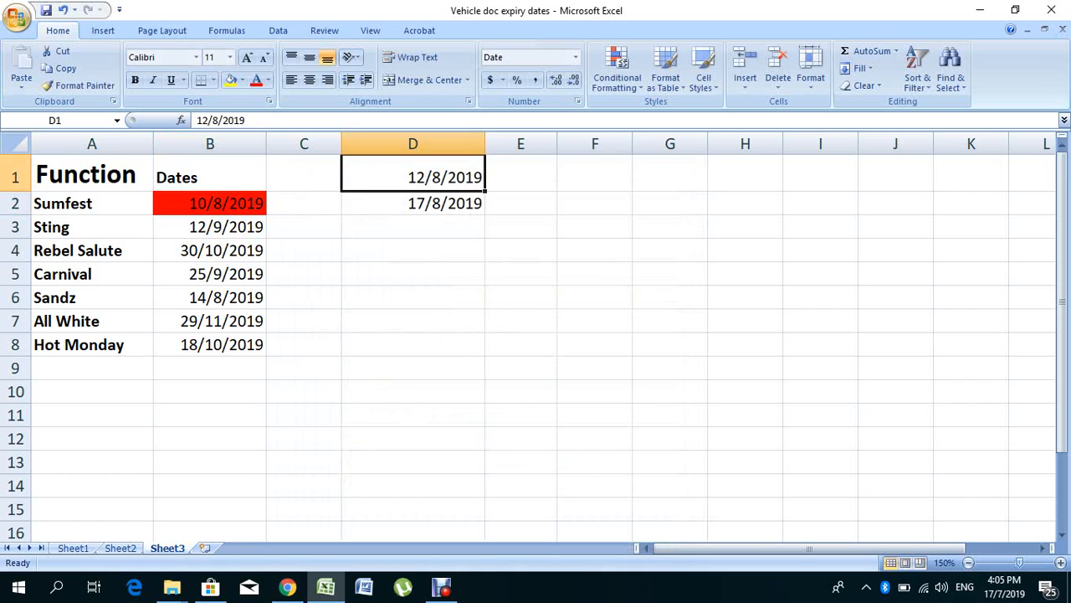
left_click(208, 119)
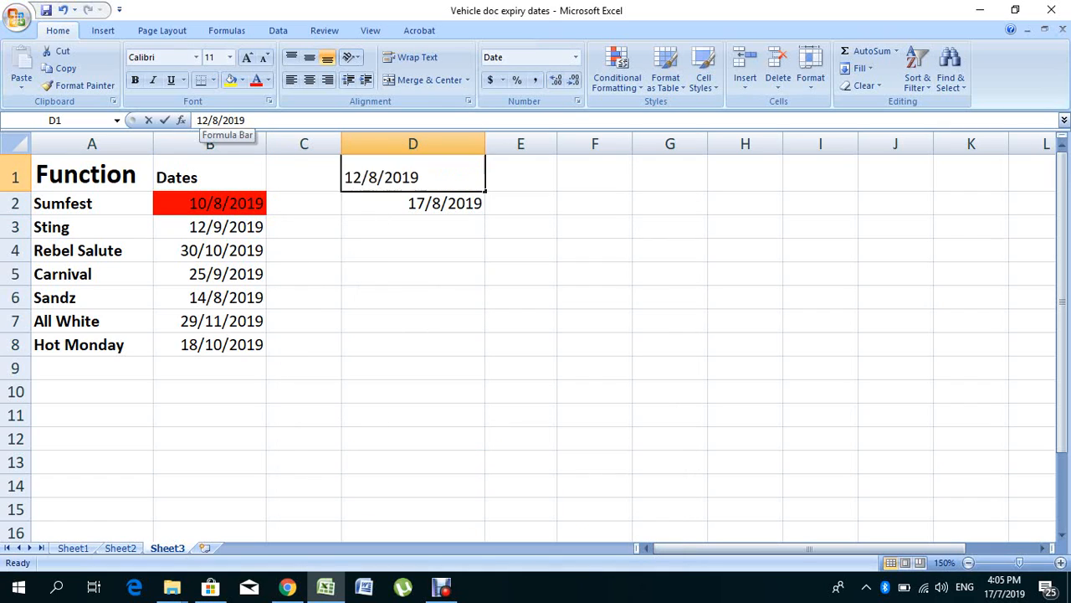
key("BackSpace")
key("BackSpace")
type("04")
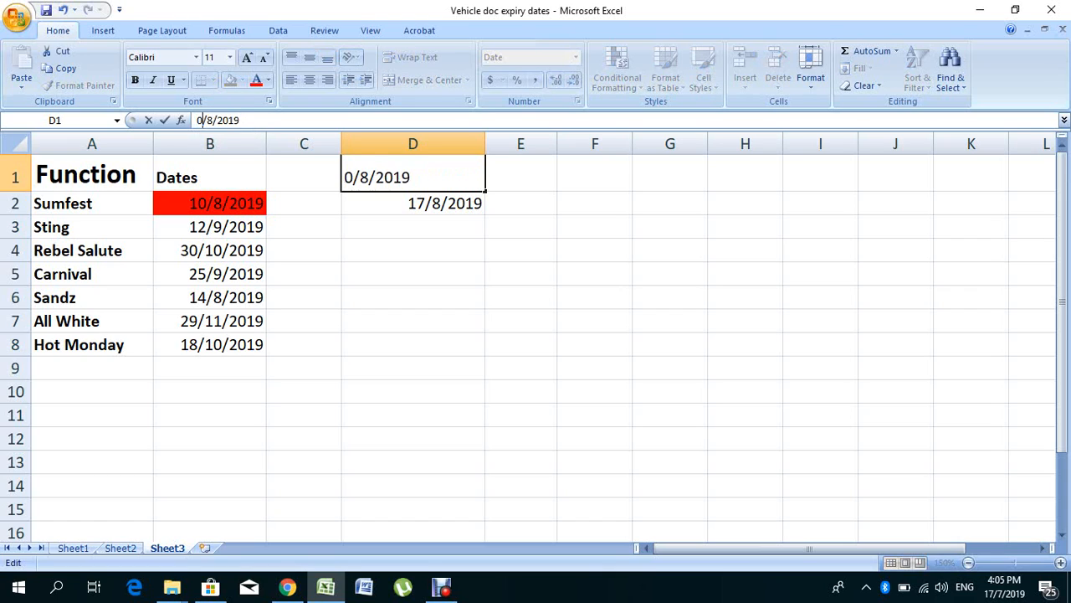
key("Return")
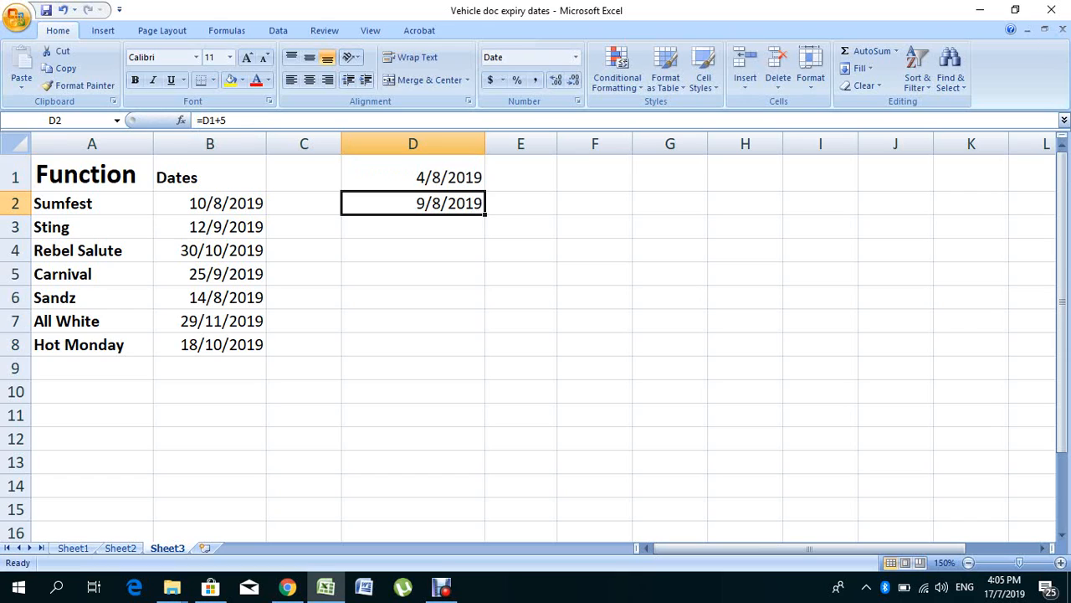
Step: Set the date in cell D1 to 5/8/2019 to test the rule exactly five days before Sumfest
key("Up")
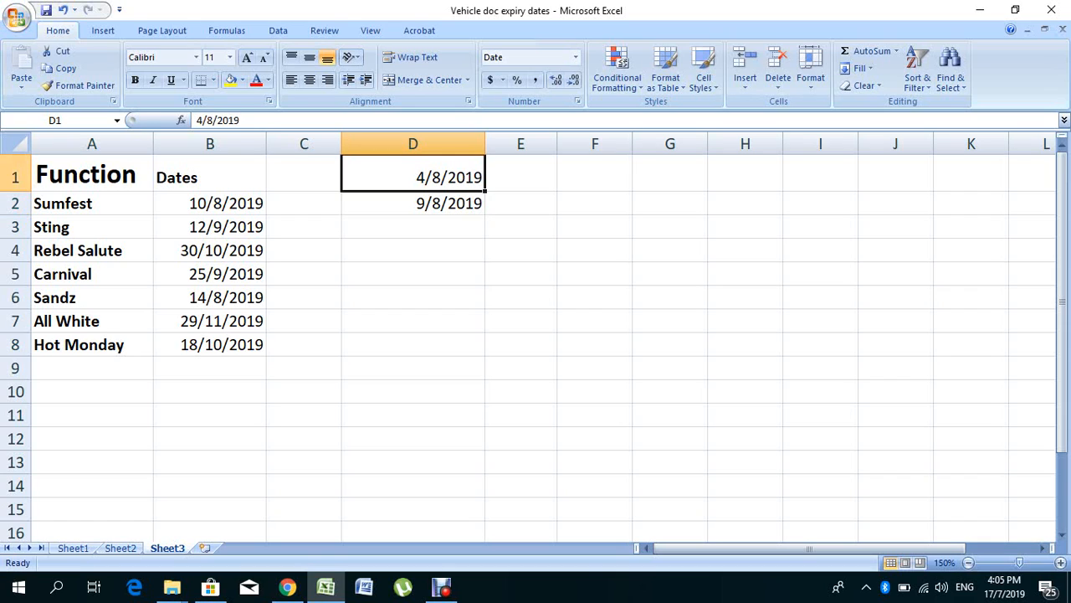
left_click(198, 119)
type("5")
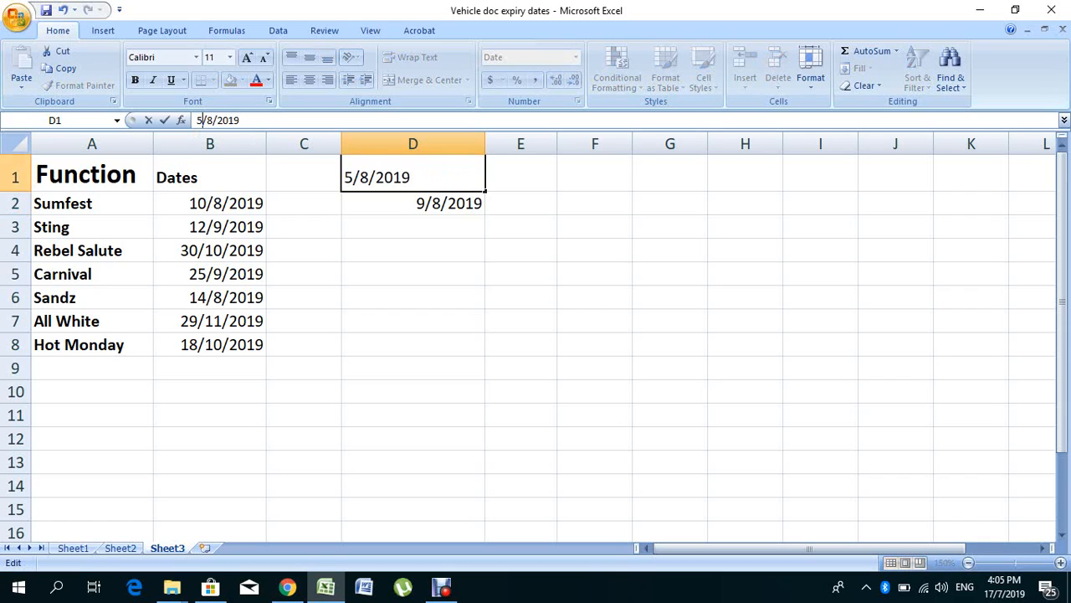
key("Return")
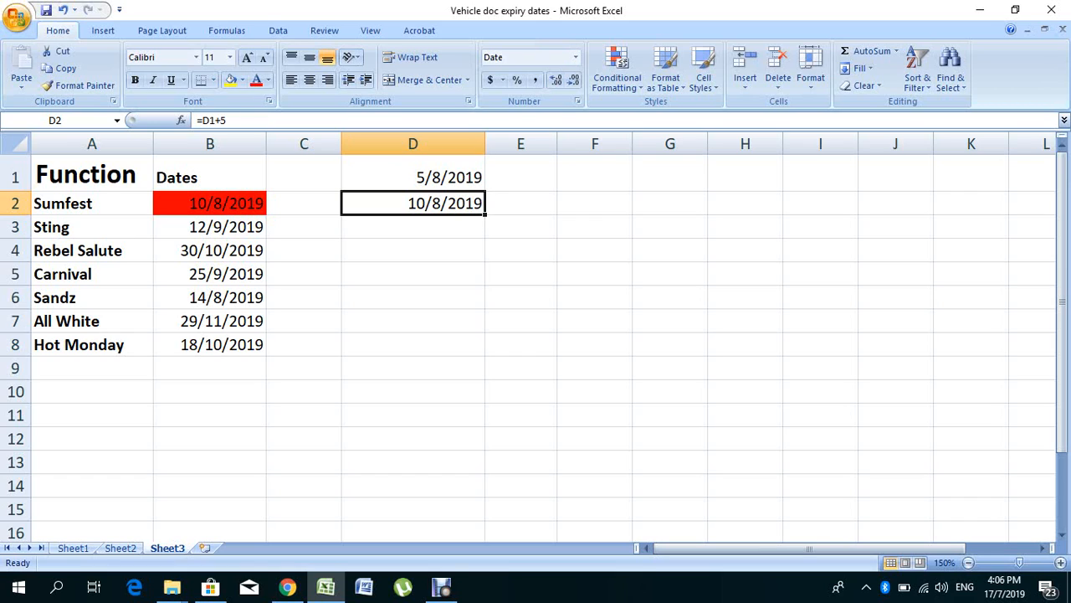
Step: Replace the reference date in D1 with the formula =TODAY() and select that cell to check its formula
left_click(413, 174)
type("=")
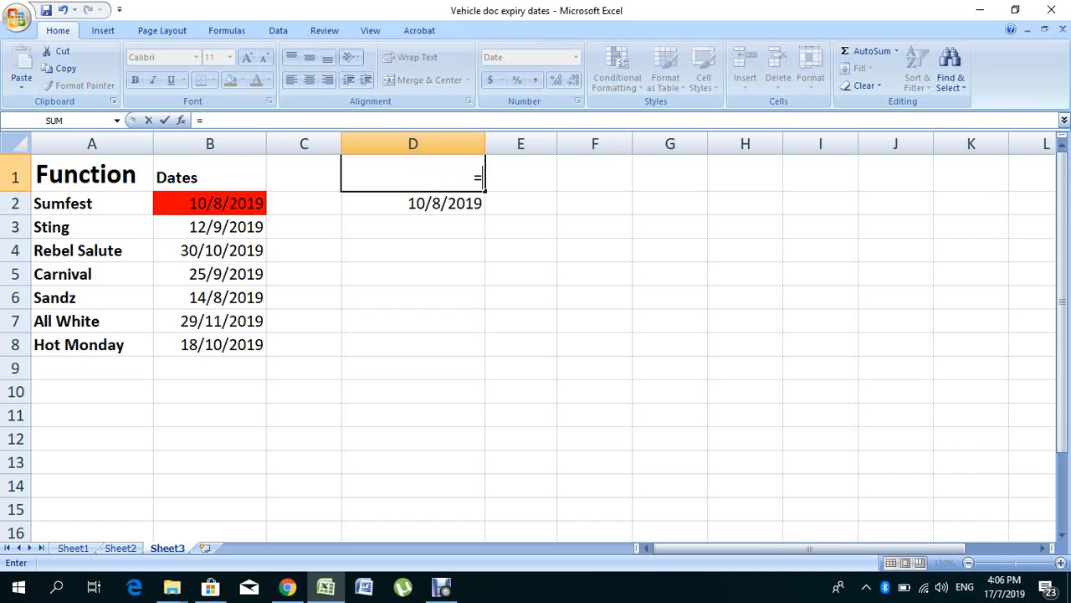
type("TO")
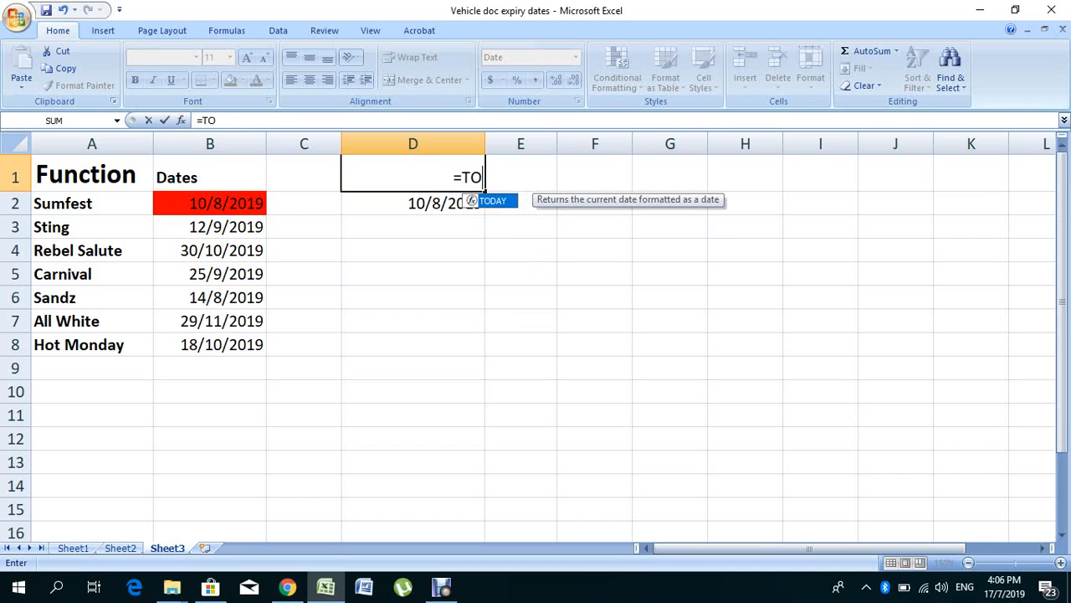
key("Tab")
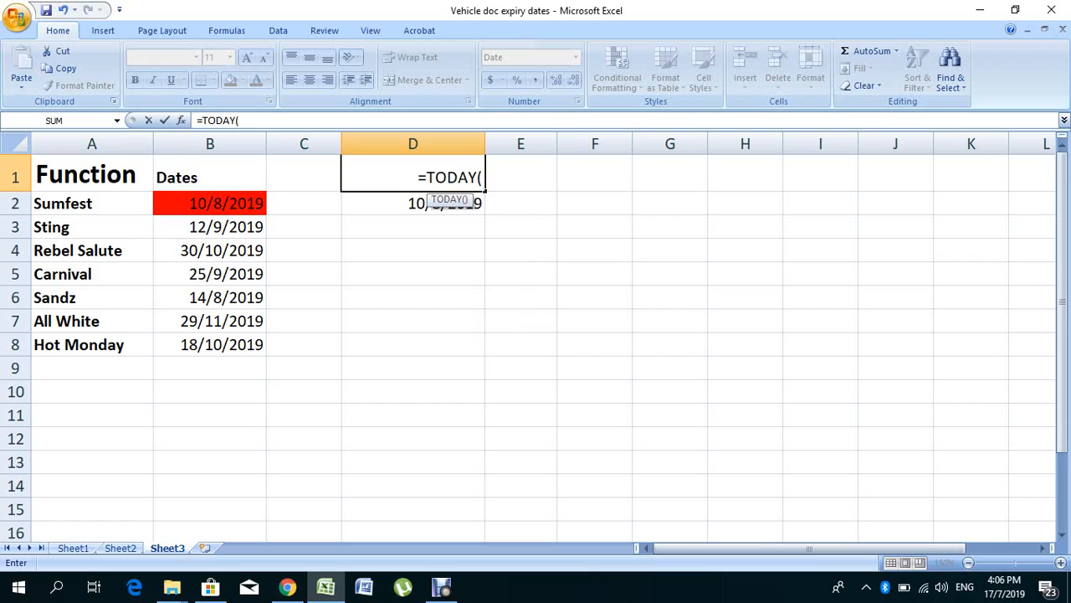
type(")")
key("Return")
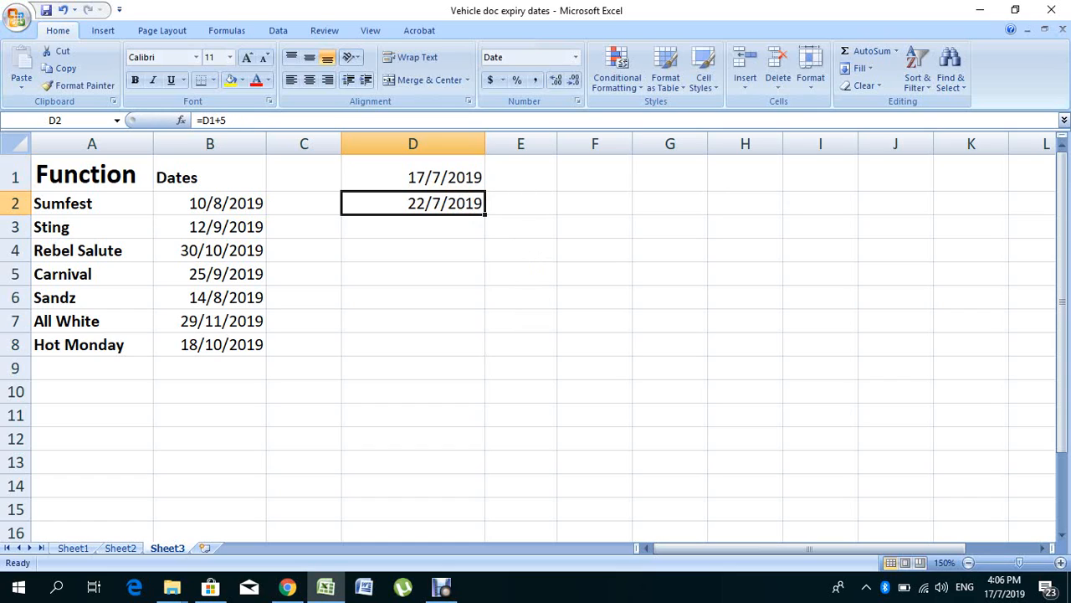
left_click(413, 175)
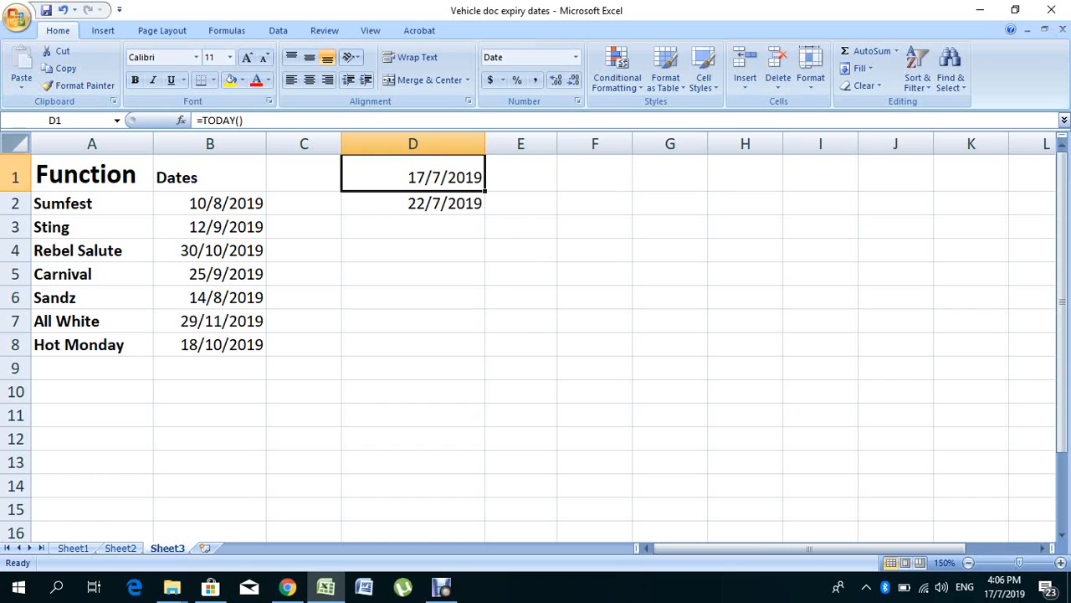
Step: Turn off the Locked protection setting for all cells of the worksheet
left_click(15, 143)
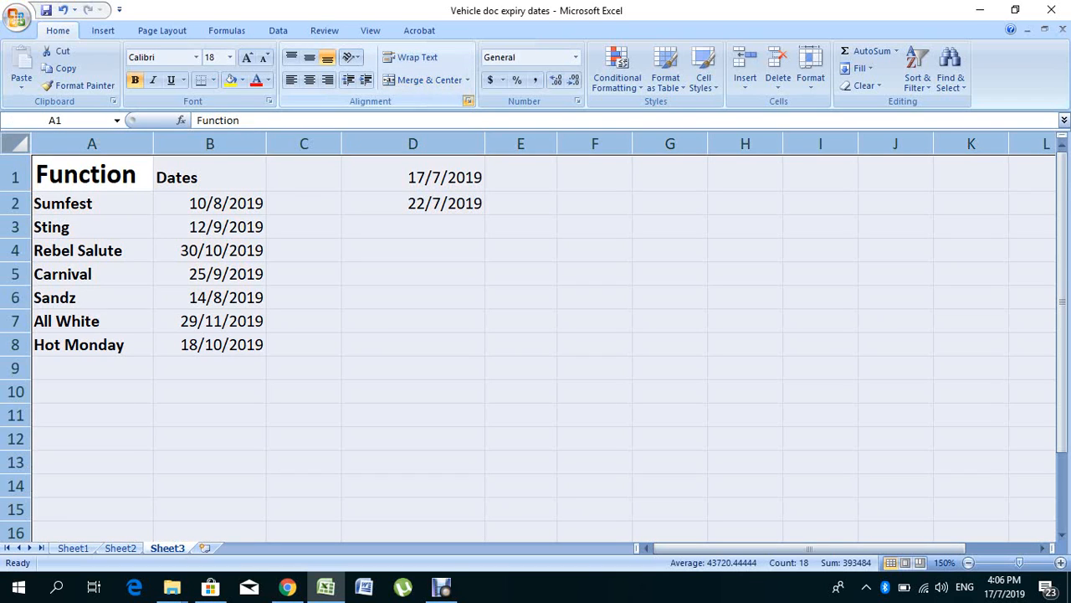
left_click(468, 101)
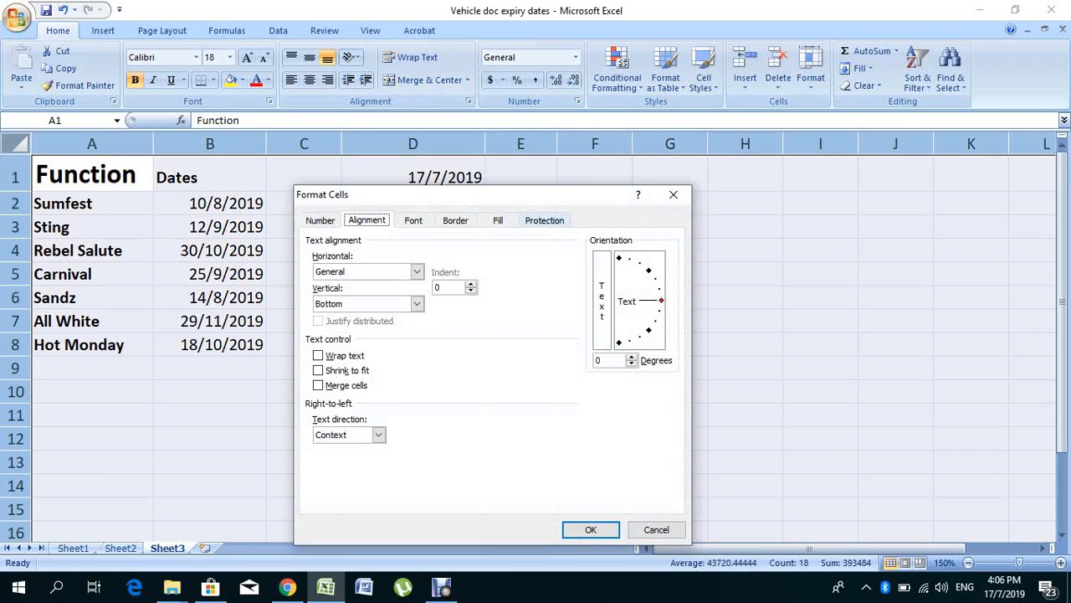
left_click(544, 221)
left_click(312, 241)
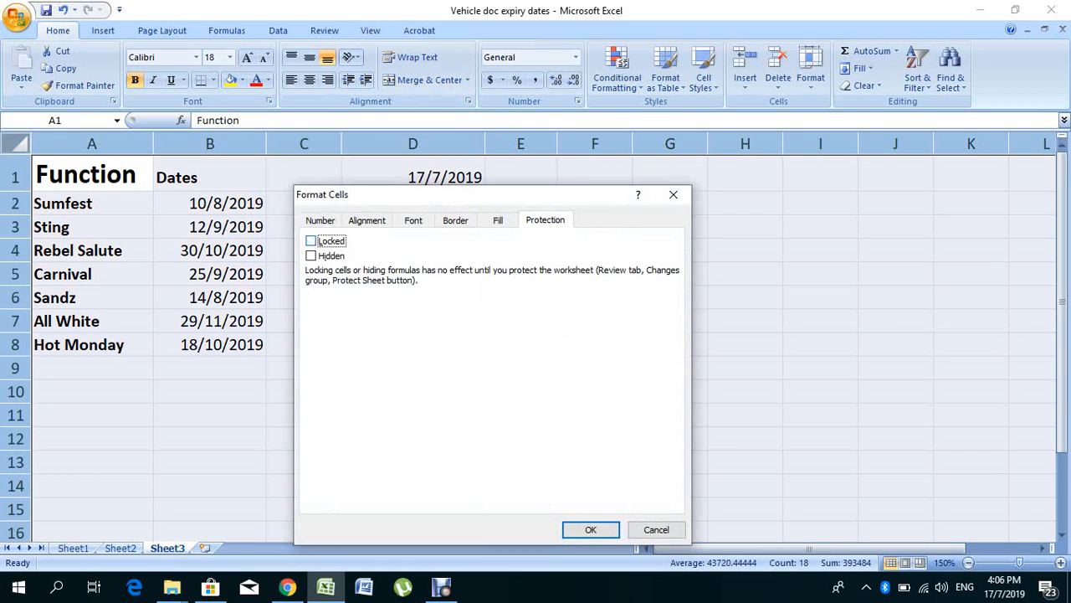
left_click(591, 529)
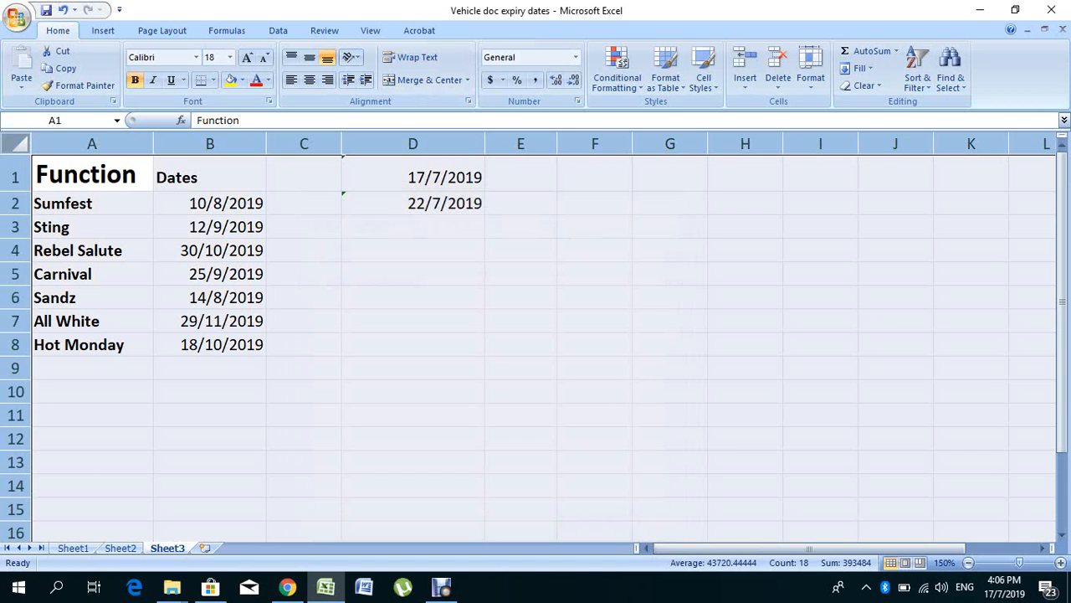
Step: Turn on the Locked protection setting for cell D1 containing the TODAY formula
left_click(412, 368)
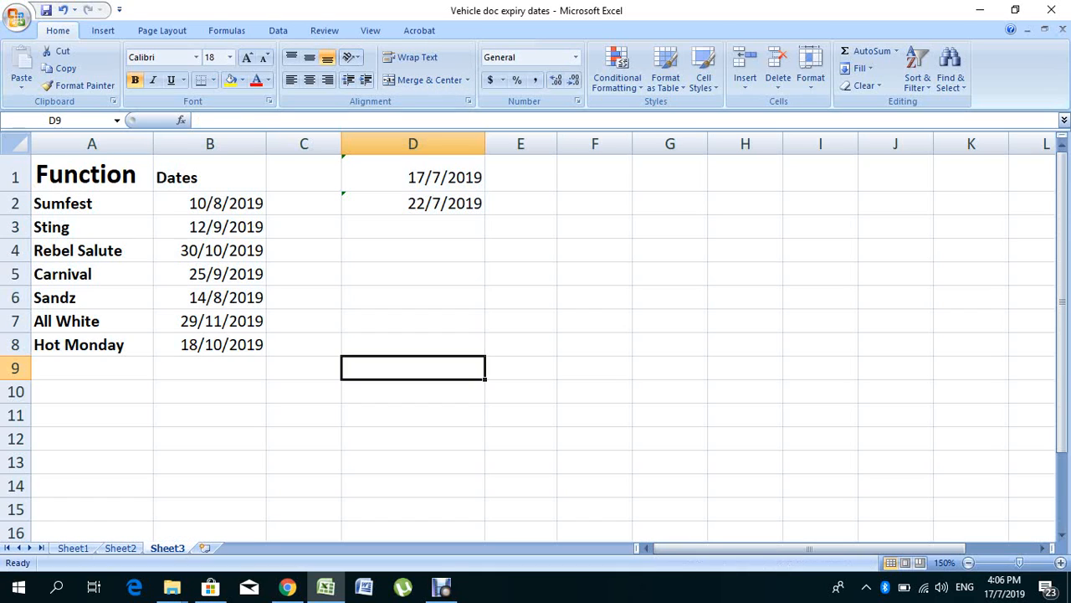
left_click(368, 176)
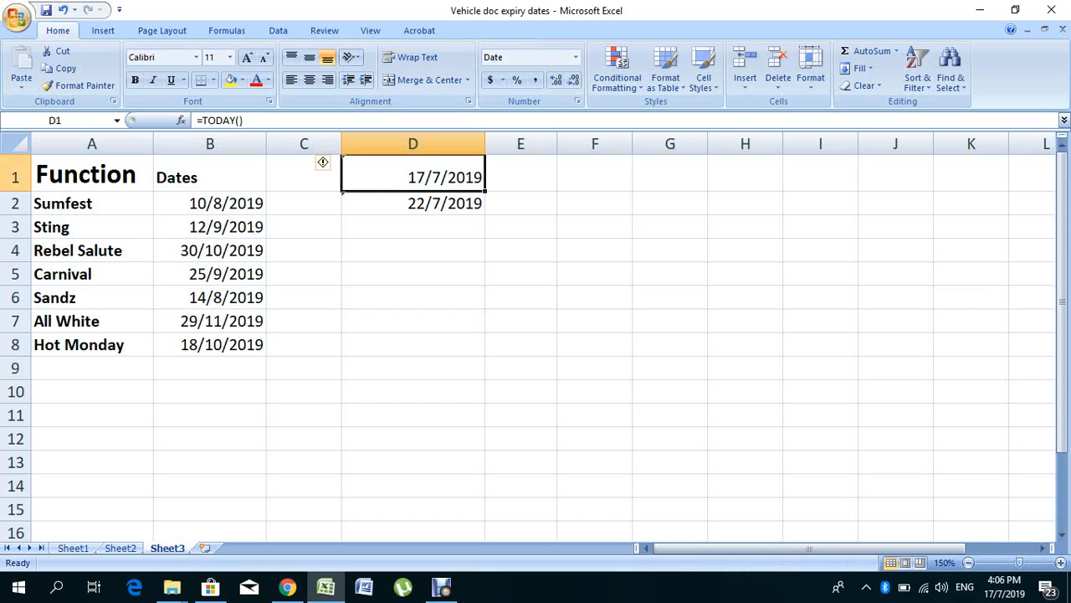
right_click(390, 178)
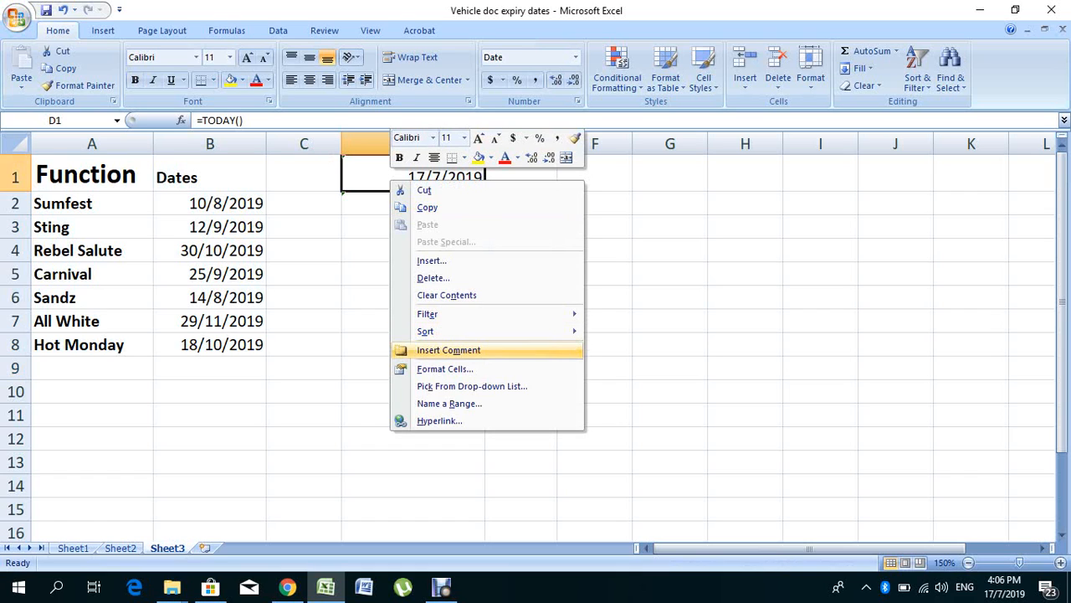
left_click(445, 369)
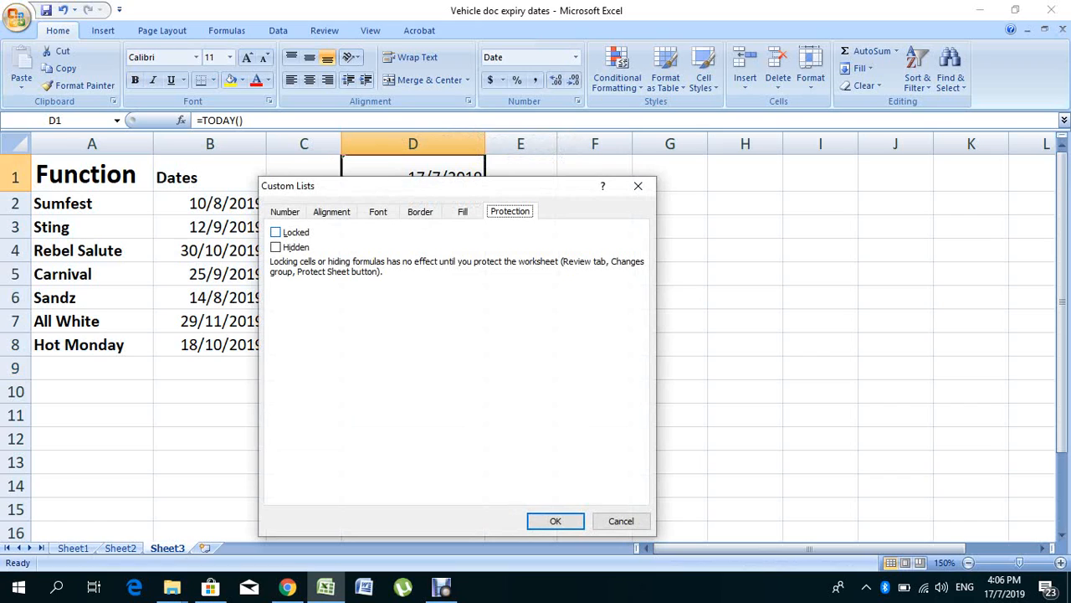
left_click(276, 233)
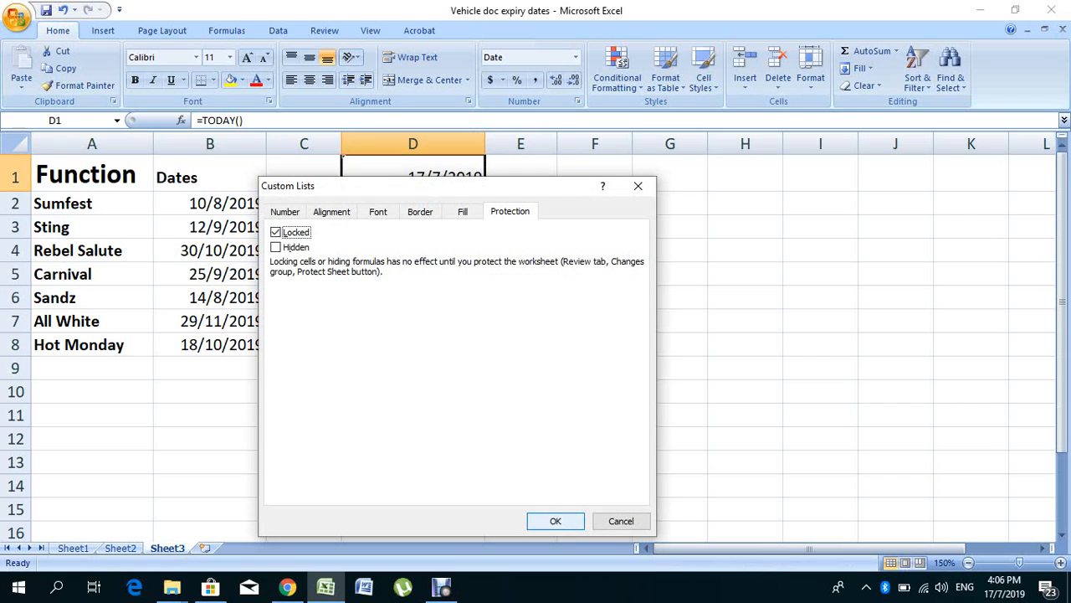
key("Return")
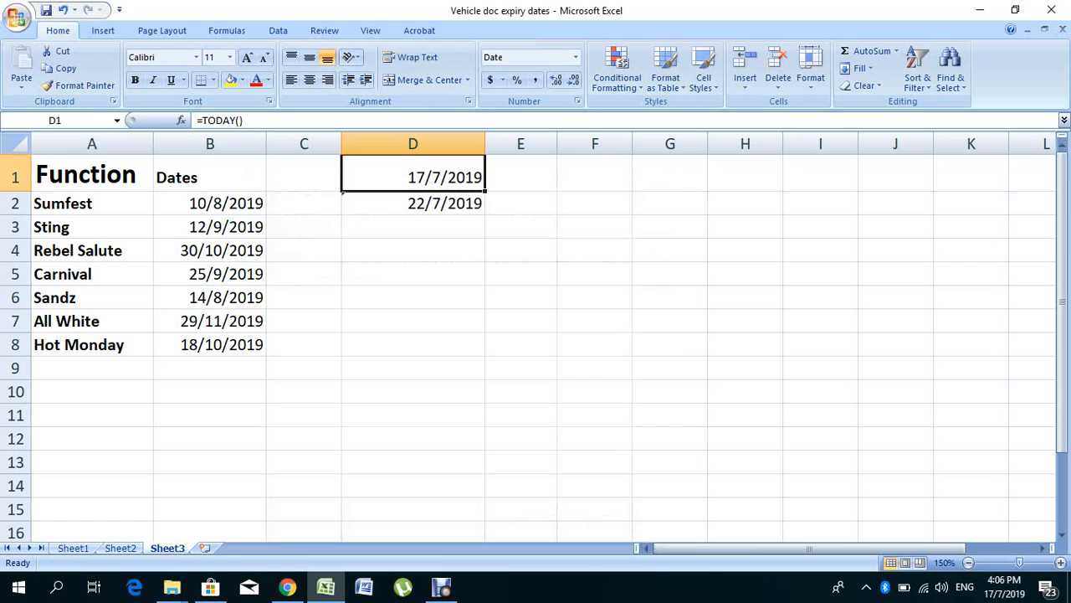
Step: Protect the worksheet with a password, allowing selection of locked and unlocked cells, and re-enter the password to confirm it
left_click(324, 30)
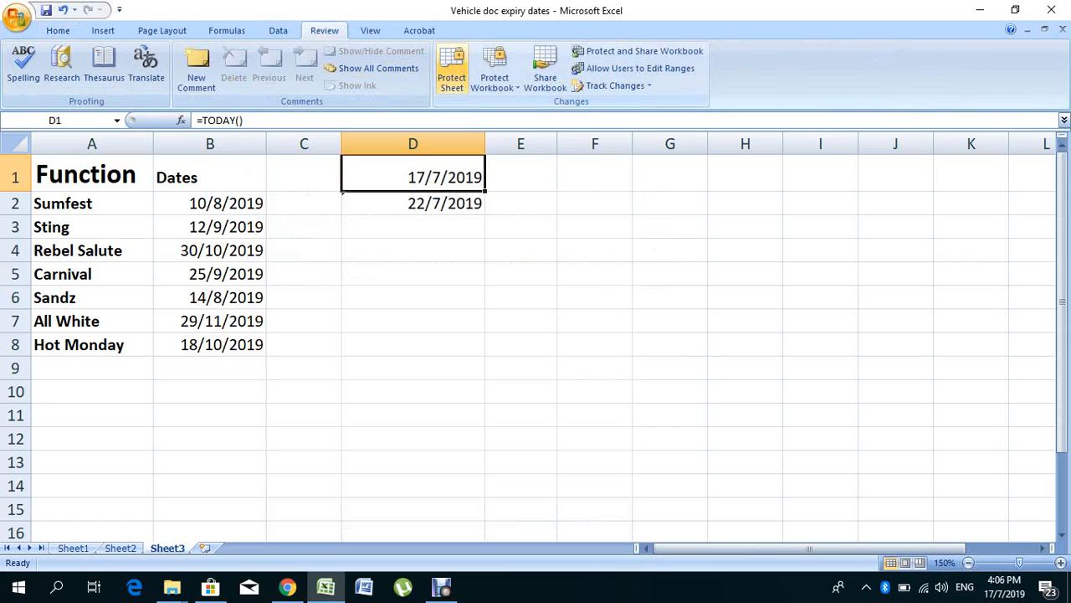
left_click(452, 71)
type("123")
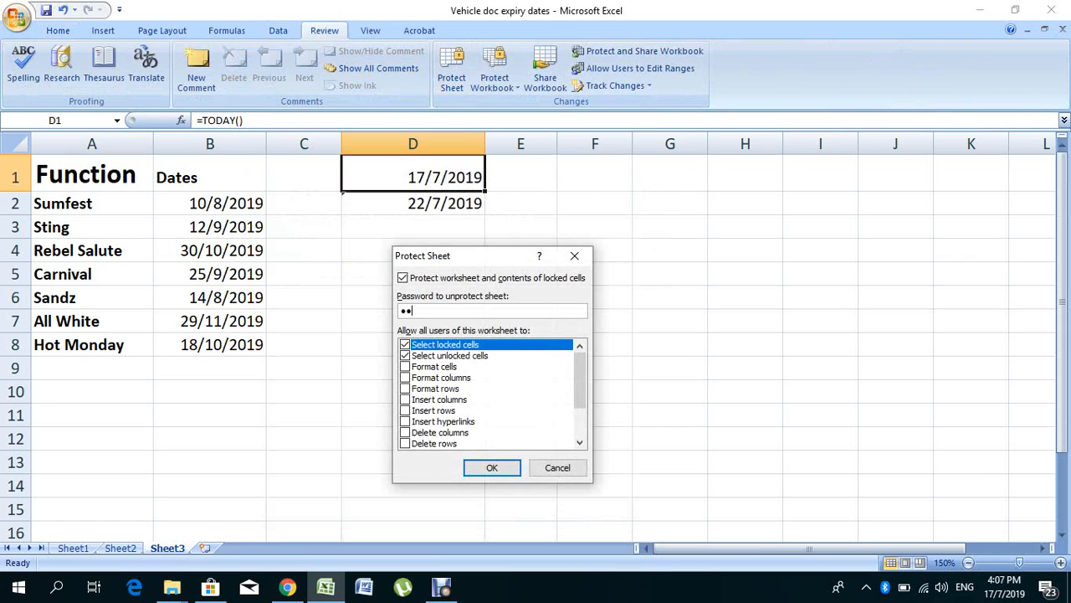
key("Return")
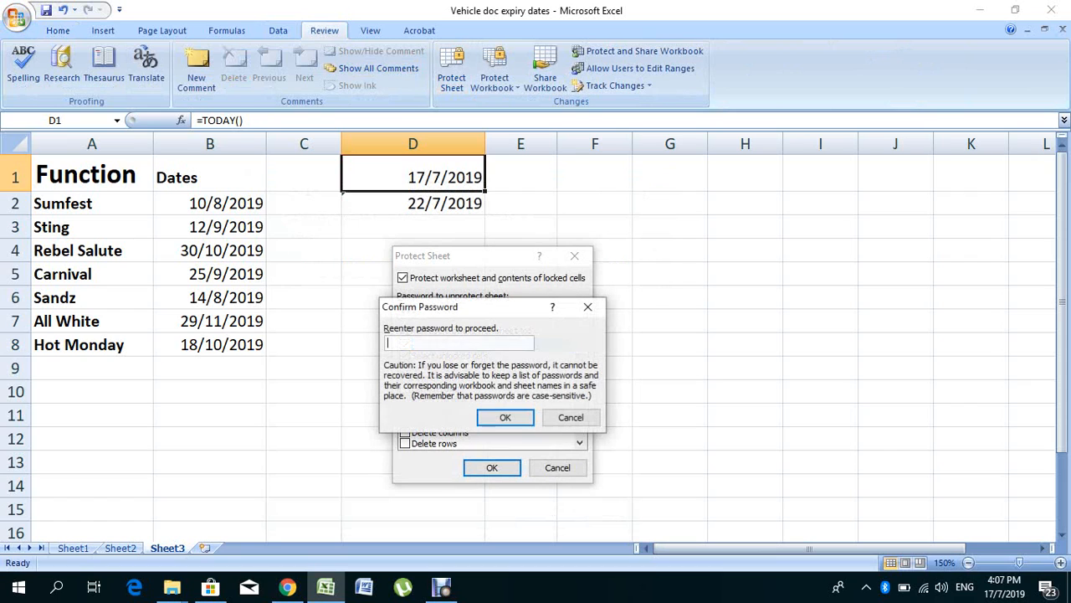
type("123")
key("Return")
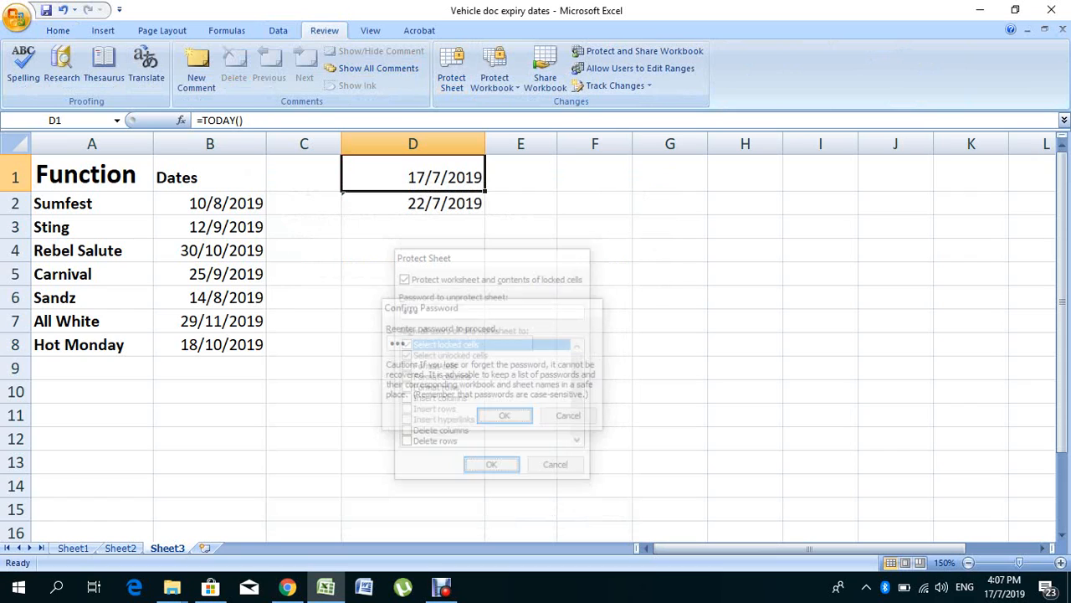
left_click(304, 368)
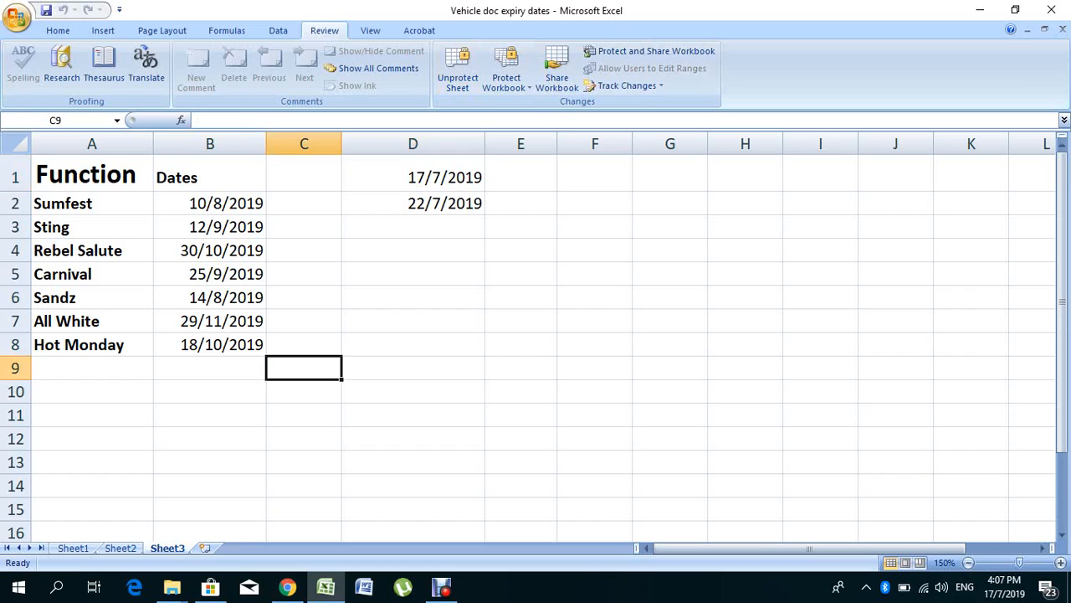
Step: Try twice to delete the contents of locked cell D1 to test the sheet protection
left_click(412, 174)
key("Delete")
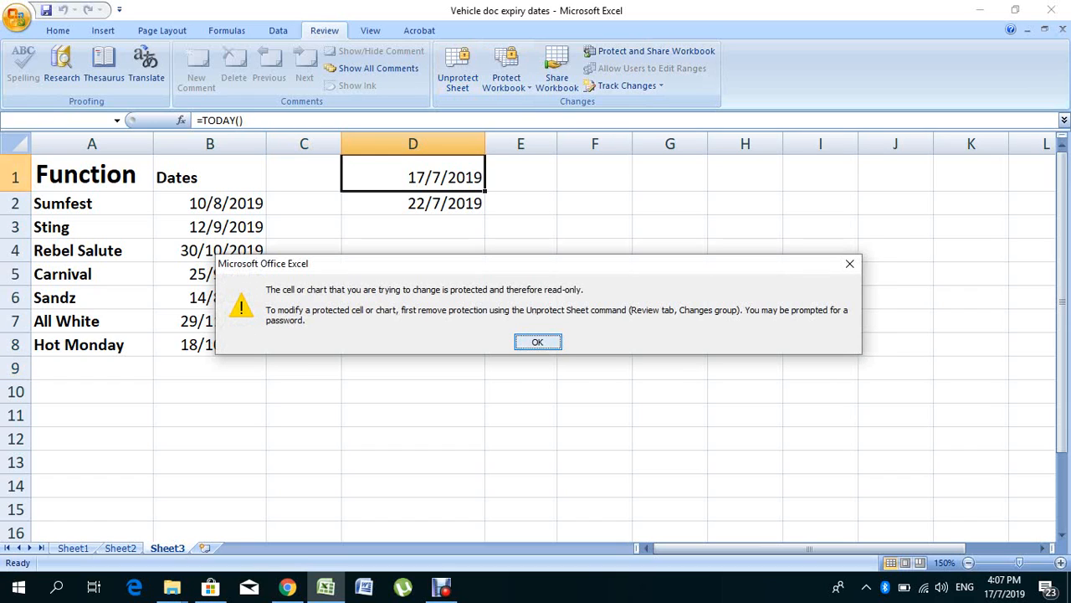
key("Return")
key("Delete")
key("Return")
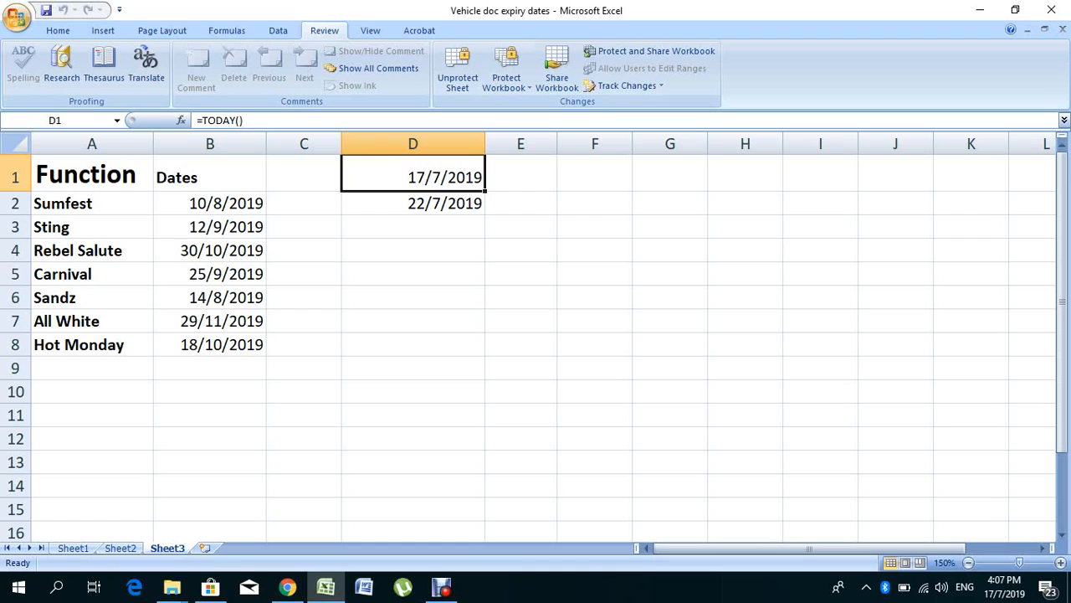
left_click(520, 173)
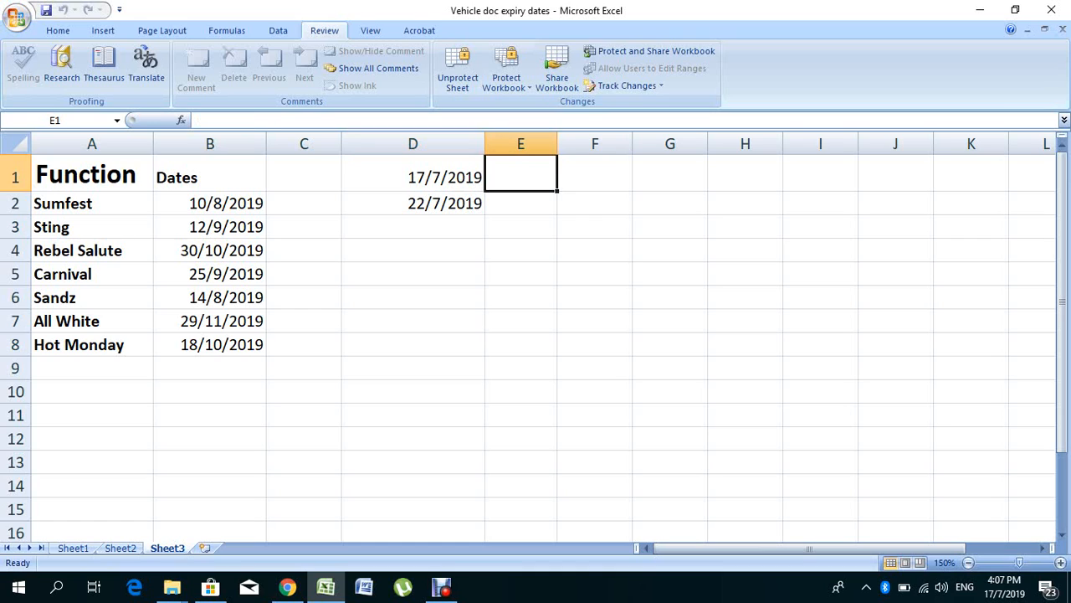
left_click(413, 174)
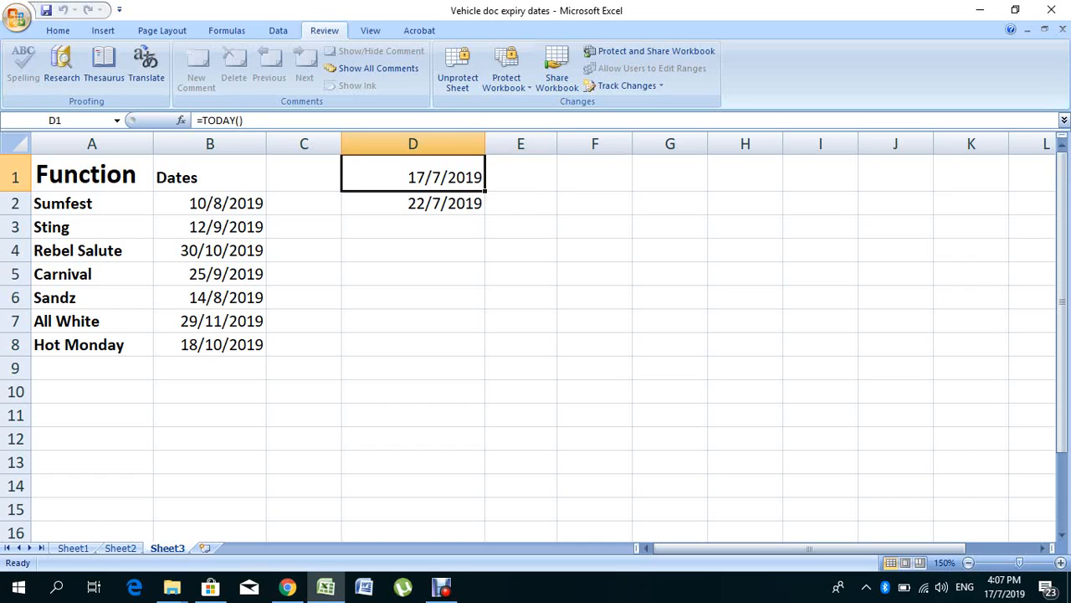
left_click(521, 174)
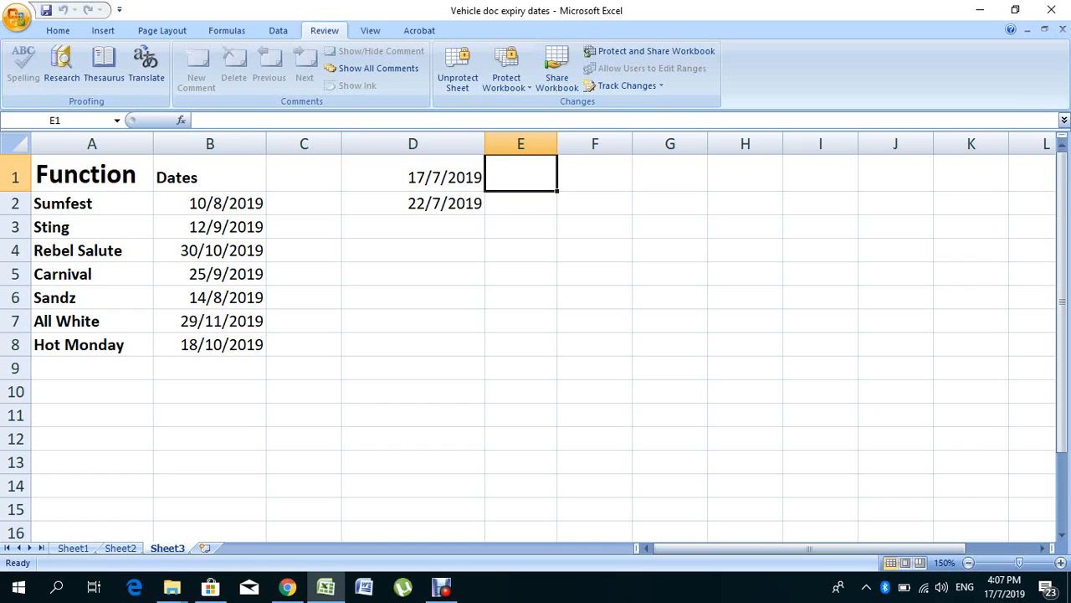